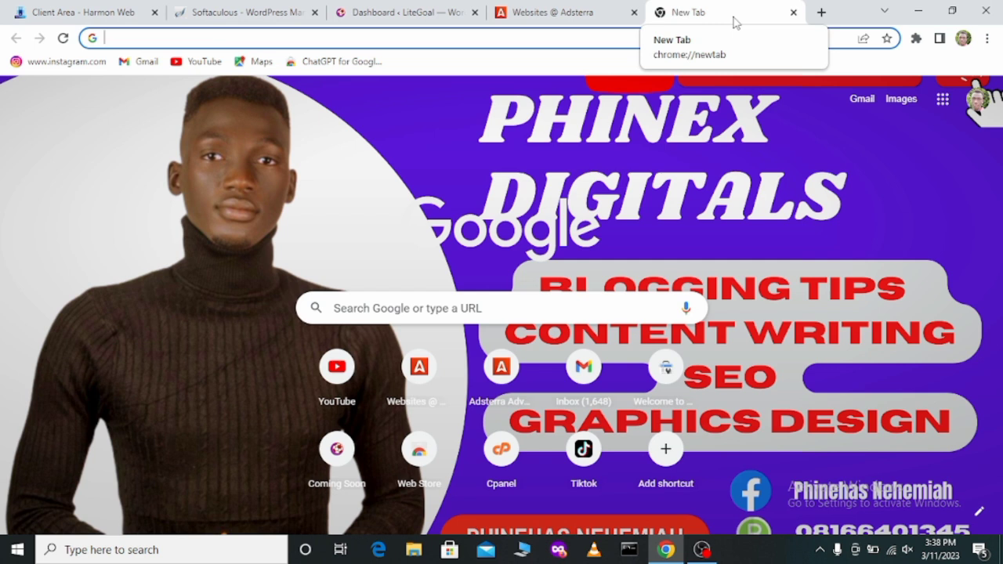
Step: Open the form for adding a new website on the Adsterra Websites page and look through its website categories
{"action": "left_click", "coordinate": [605, 19]}
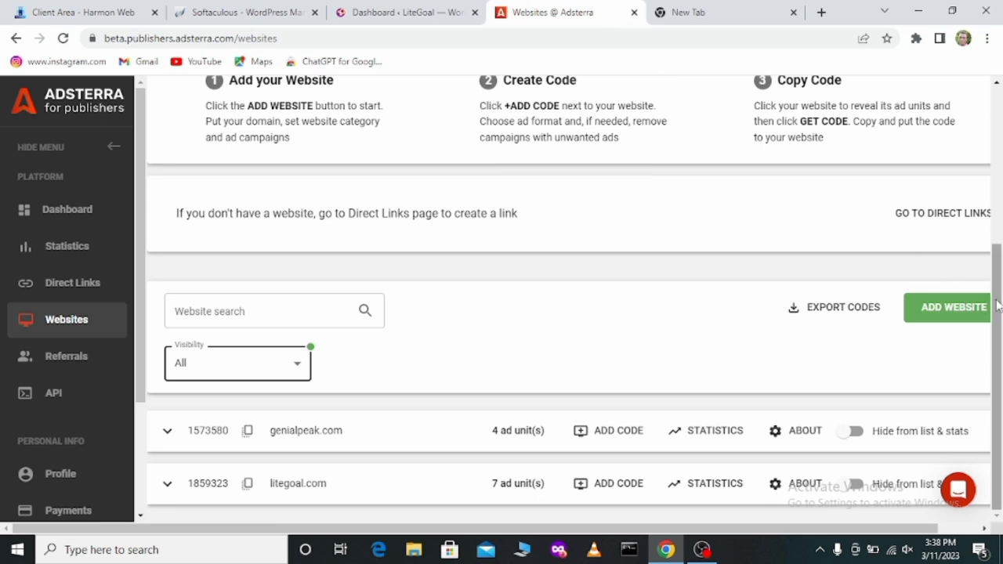
{"action": "left_click_drag", "start_coordinate": [997, 306], "coordinate": [993, 149]}
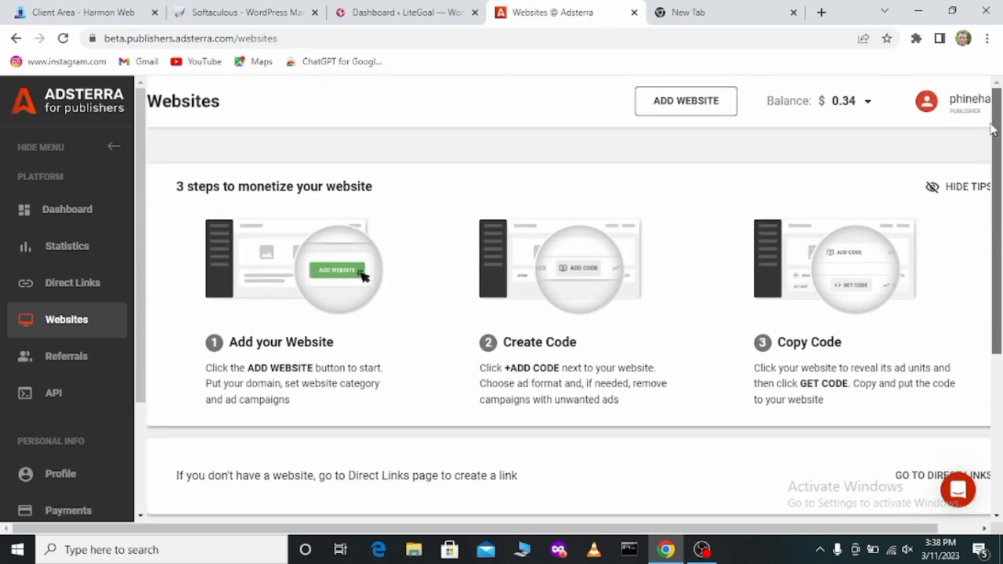
{"action": "left_click", "coordinate": [688, 114]}
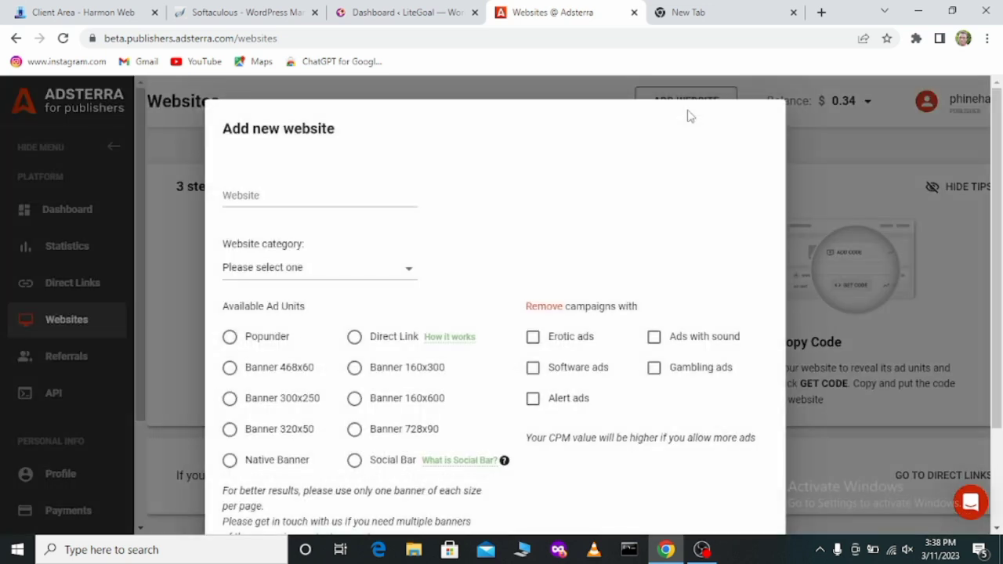
{"action": "left_click", "coordinate": [360, 204]}
{"action": "left_click", "coordinate": [360, 204]}
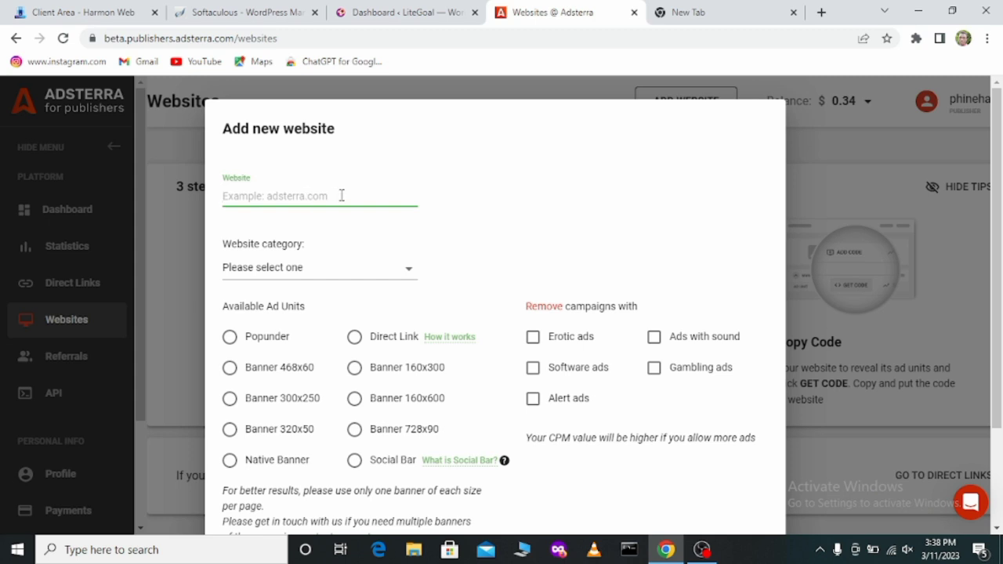
{"action": "left_click", "coordinate": [410, 271]}
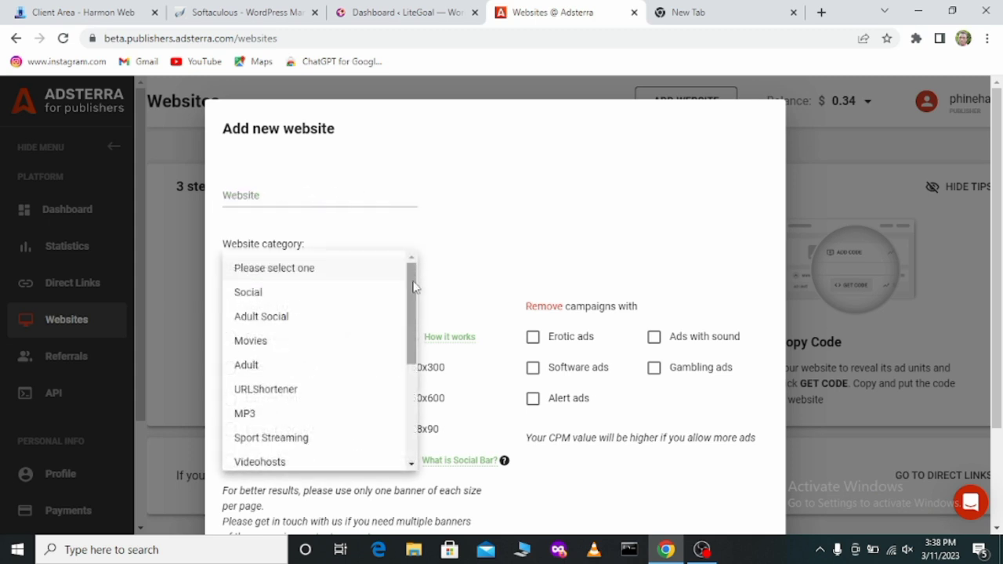
{"action": "left_click_drag", "start_coordinate": [414, 287], "coordinate": [421, 393]}
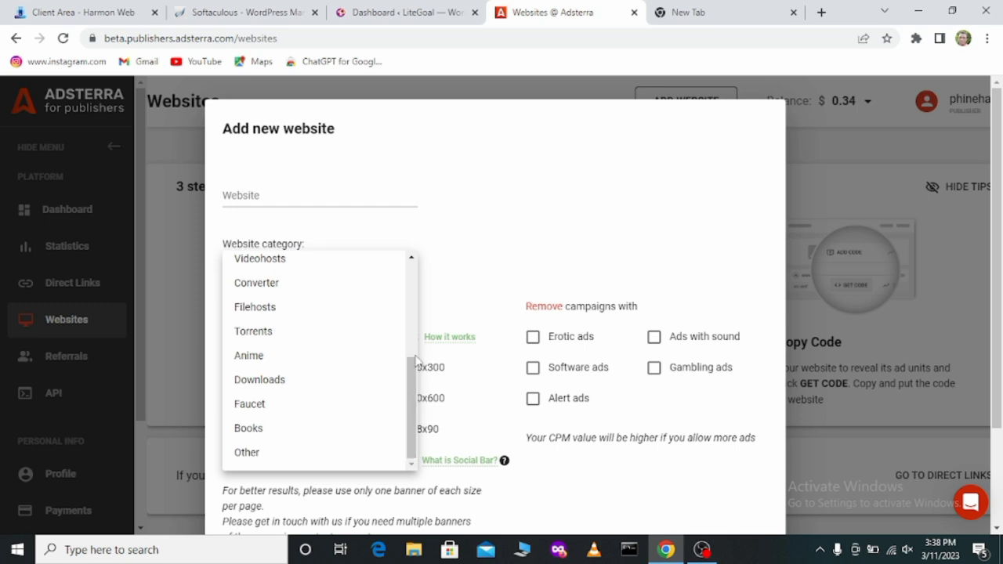
{"action": "left_click", "coordinate": [439, 259]}
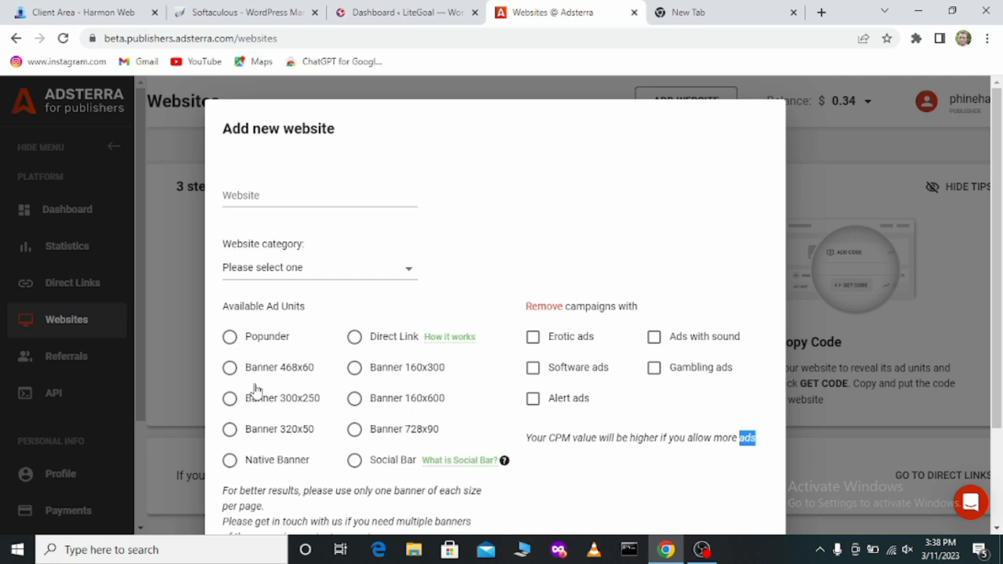
Step: Try the Social Bar, Banner 300x250 and Banner 320x50 ad units in the new website form, and discard the form
{"action": "left_click", "coordinate": [556, 458]}
{"action": "left_click", "coordinate": [355, 461]}
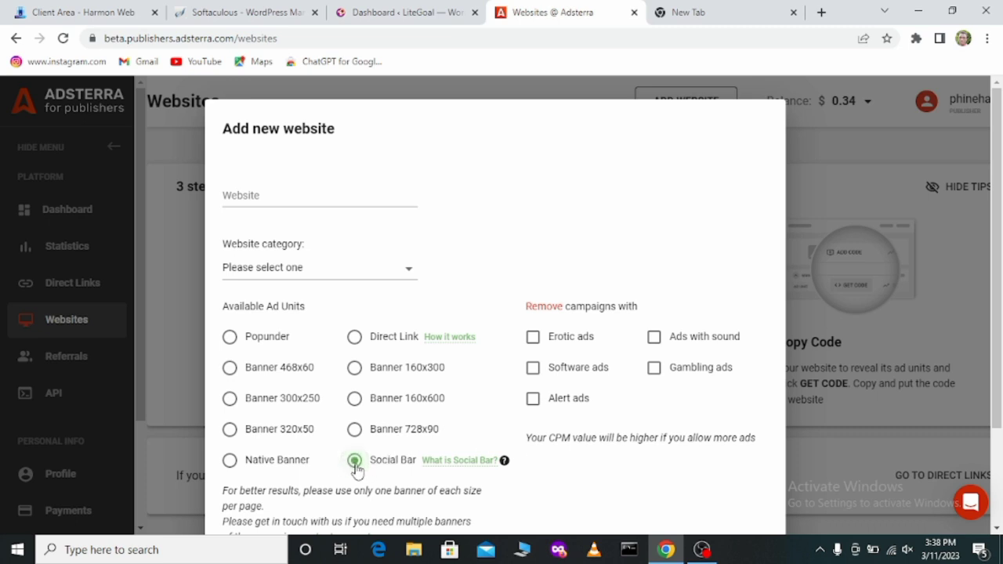
{"action": "left_click", "coordinate": [230, 401]}
{"action": "left_click", "coordinate": [234, 403]}
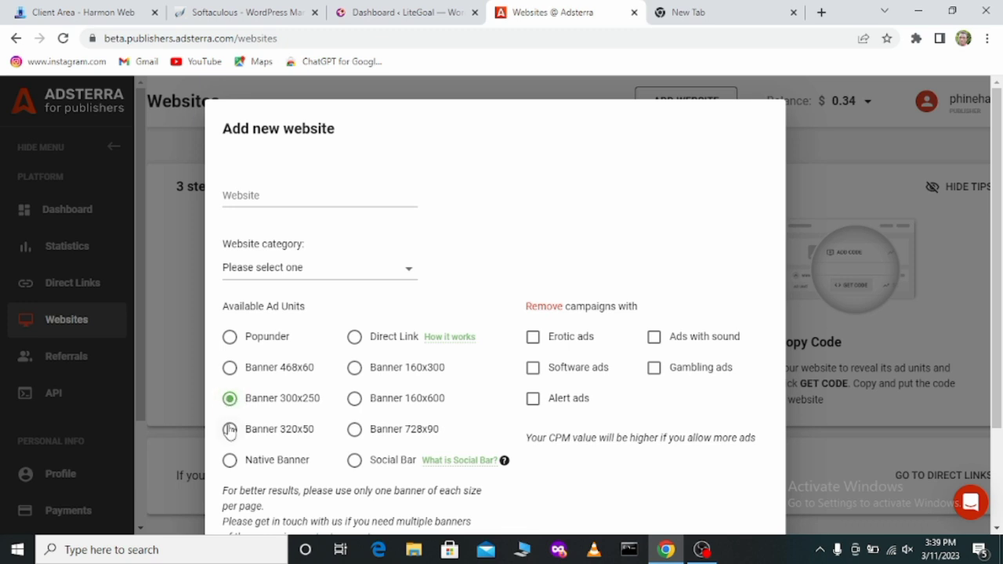
{"action": "left_click", "coordinate": [230, 430]}
{"action": "left_click", "coordinate": [390, 201]}
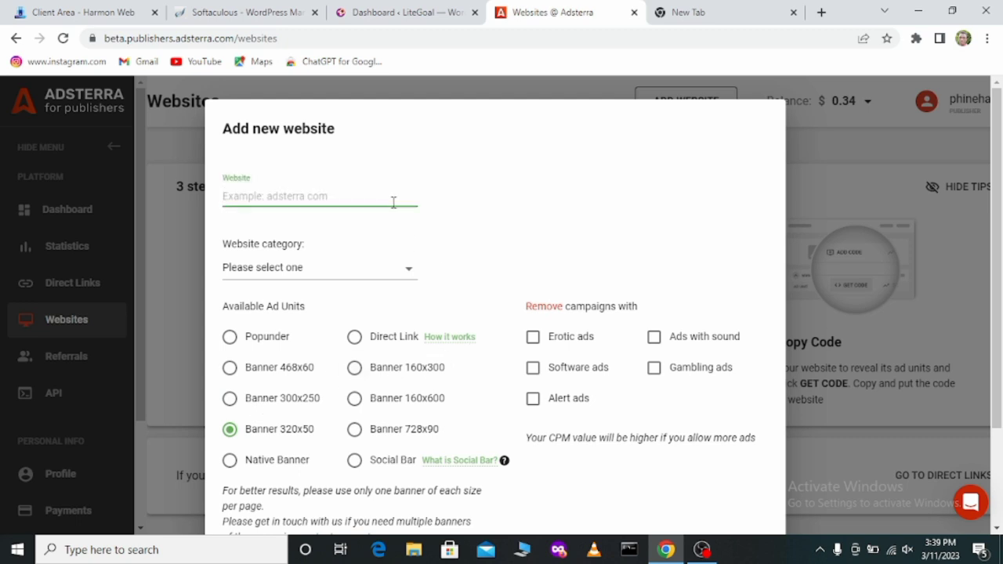
{"action": "left_click", "coordinate": [933, 314]}
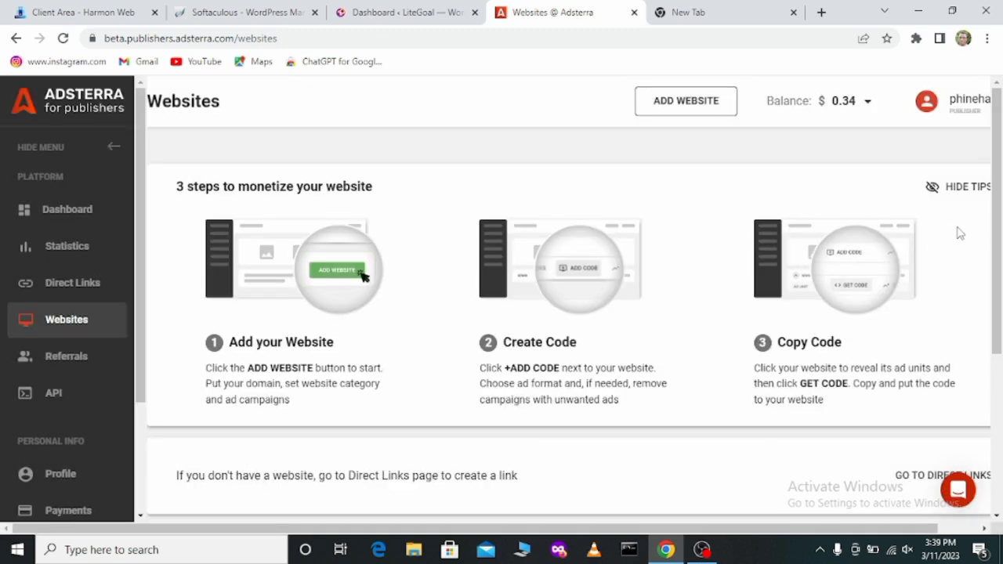
Step: Expand the litegoal.com entry in the Adsterra website list to show its ad units
{"action": "left_click_drag", "start_coordinate": [996, 239], "coordinate": [998, 419]}
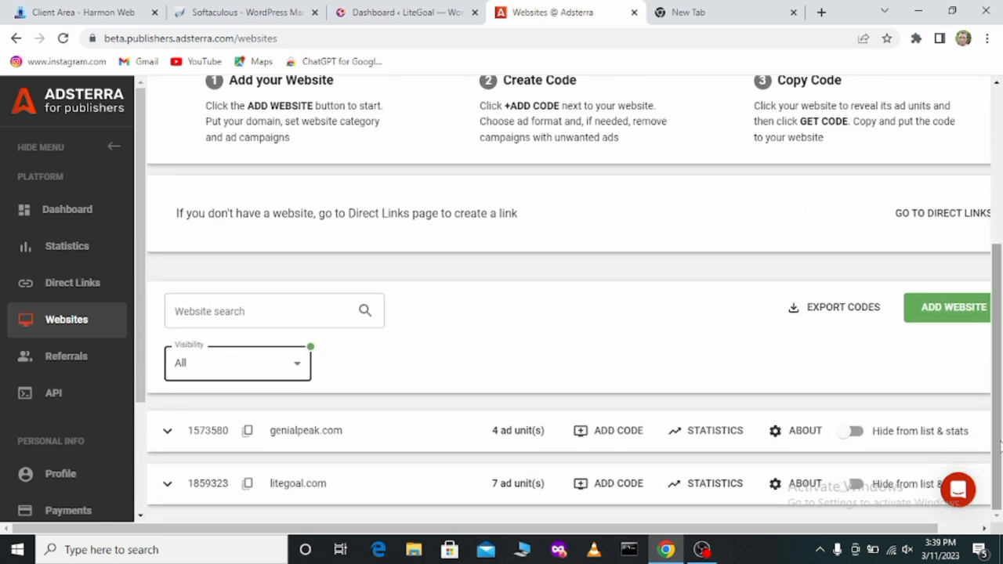
{"action": "left_click", "coordinate": [527, 487]}
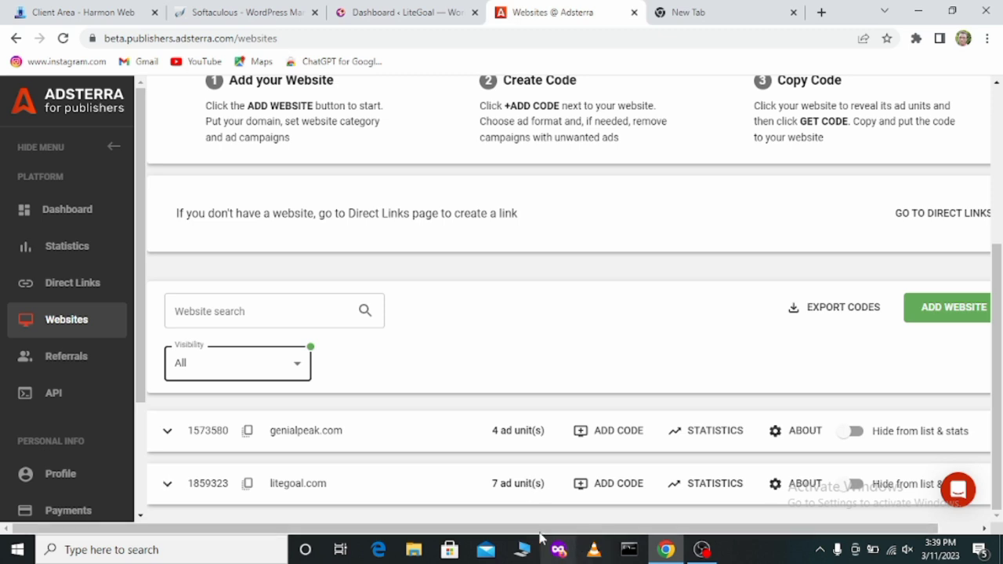
{"action": "left_click", "coordinate": [509, 489]}
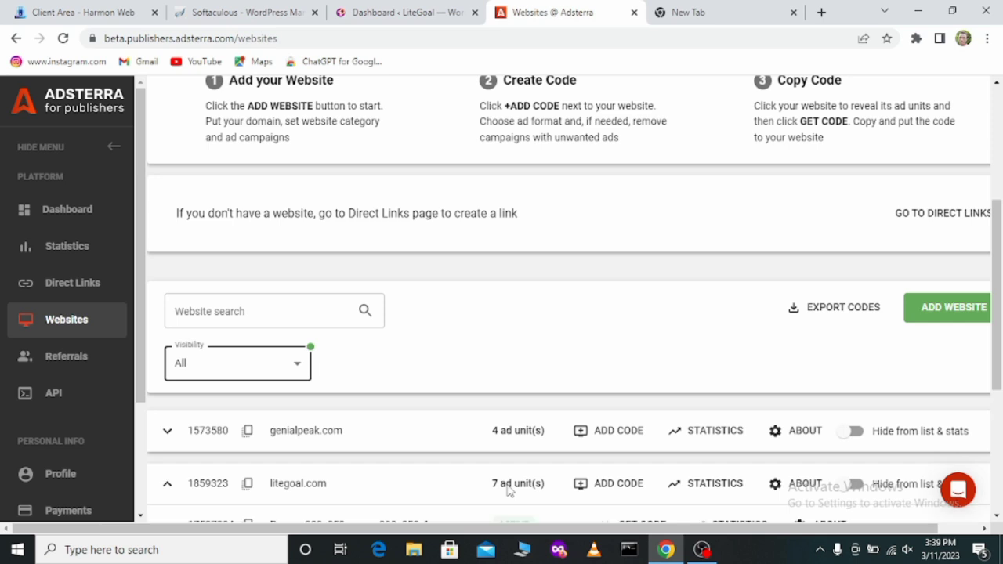
{"action": "double_click", "coordinate": [510, 490]}
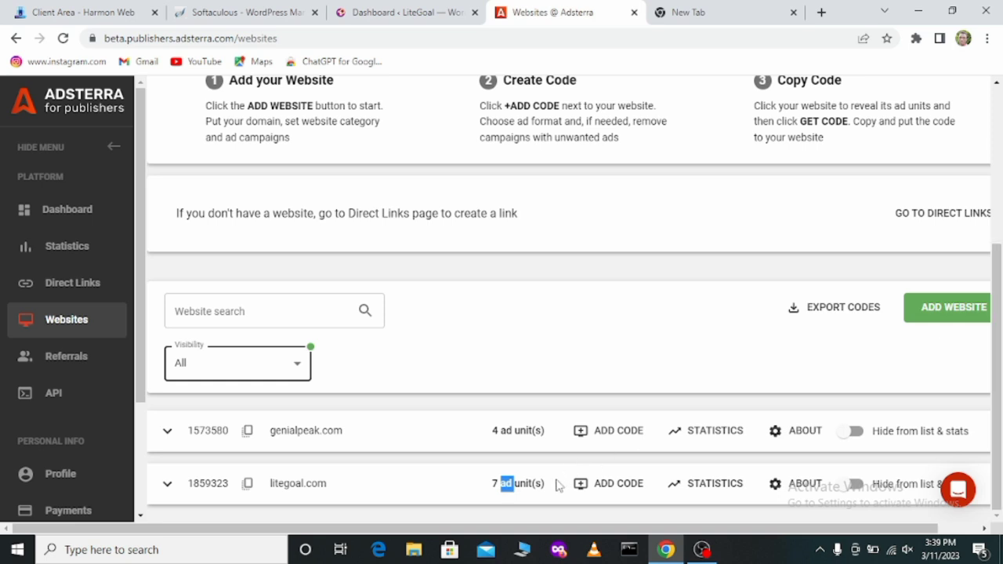
{"action": "left_click", "coordinate": [528, 487]}
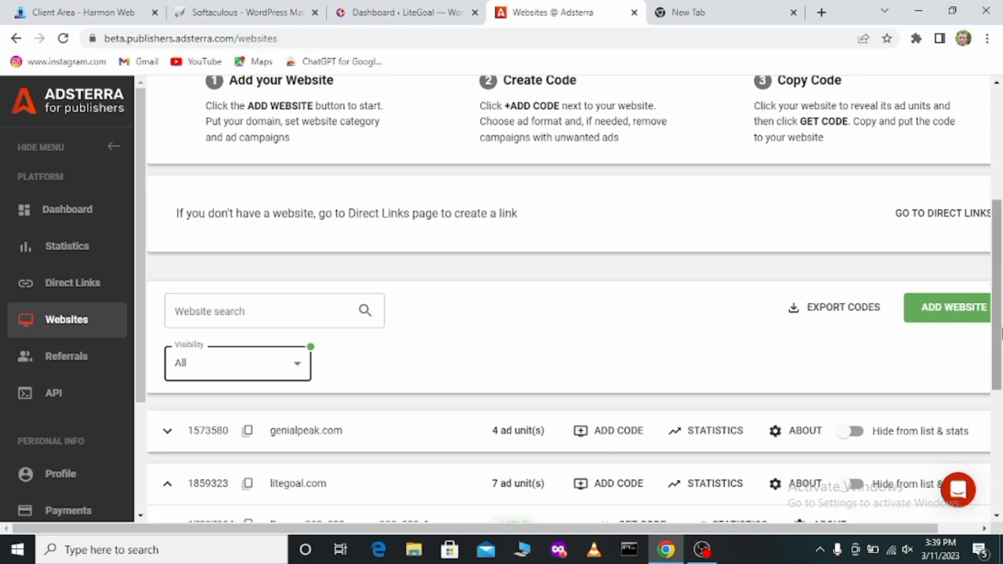
{"action": "left_click_drag", "start_coordinate": [998, 325], "coordinate": [999, 446]}
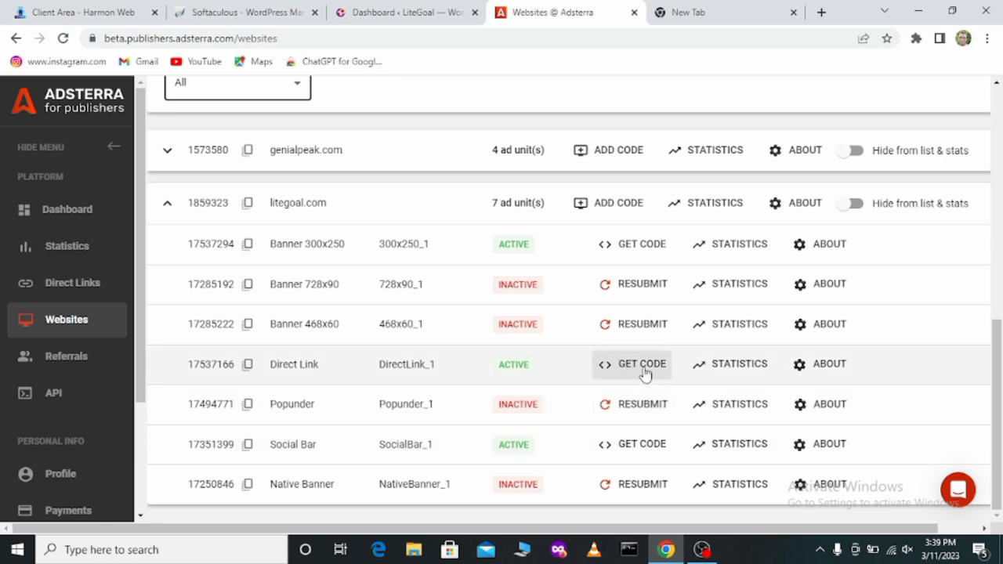
Step: Copy the Social Bar ad code for litegoal.com and close the code window
{"action": "left_click", "coordinate": [649, 446]}
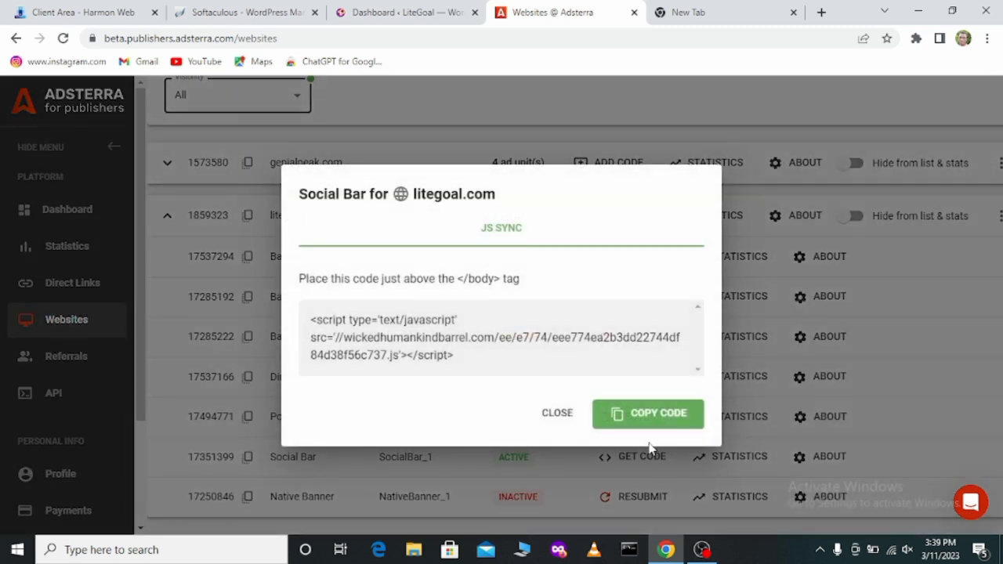
{"action": "left_click", "coordinate": [647, 429]}
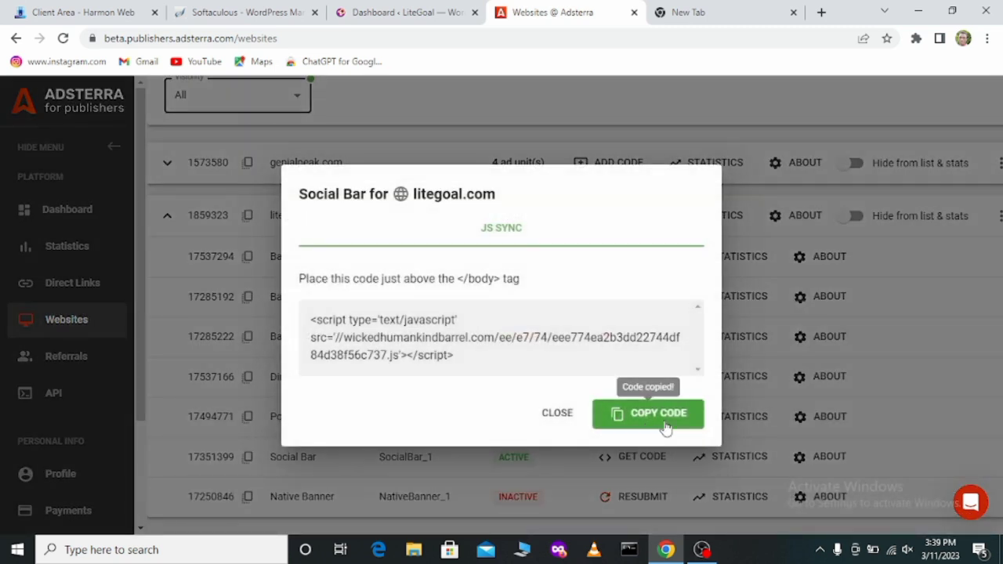
{"action": "left_click", "coordinate": [1000, 363]}
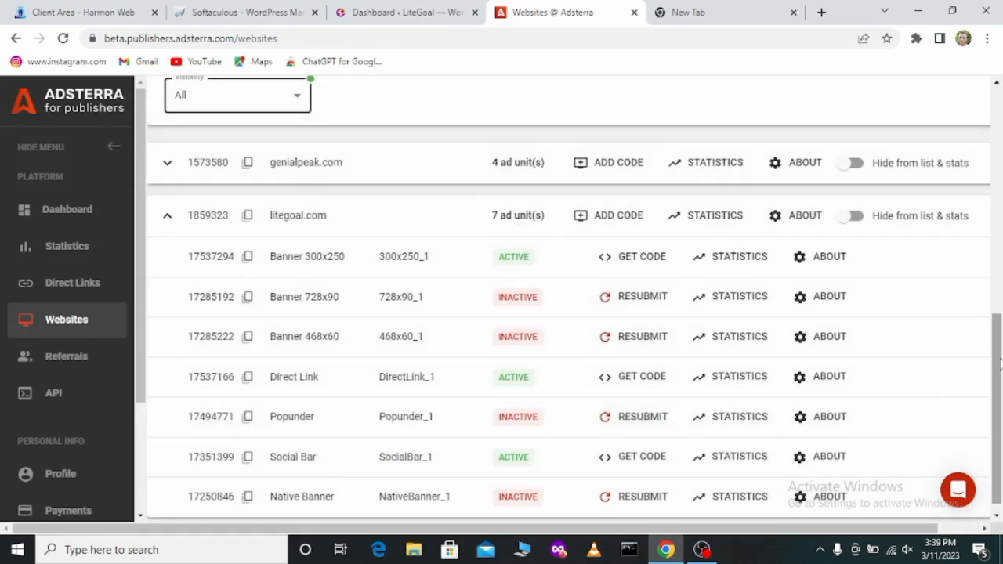
Step: Switch to the LiteGoal WordPress dashboard and open the Ad Inserter settings from the installed plugins
{"action": "left_click", "coordinate": [372, 14]}
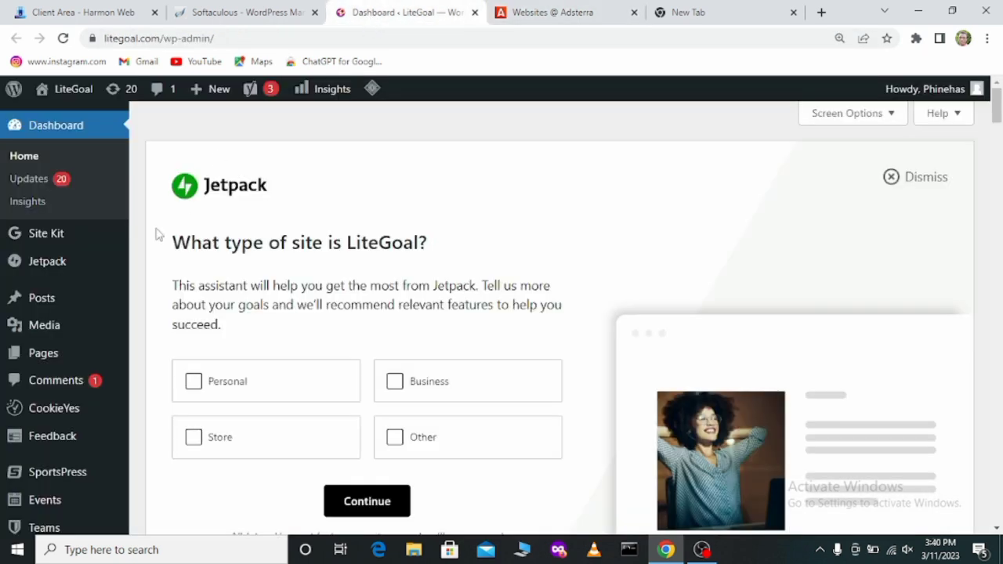
{"action": "mouse_move", "coordinate": [996, 113]}
{"action": "left_mouse_down"}
{"action": "mouse_move", "coordinate": [998, 151]}
{"action": "mouse_move", "coordinate": [998, 109]}
{"action": "mouse_move", "coordinate": [998, 129]}
{"action": "left_mouse_up"}
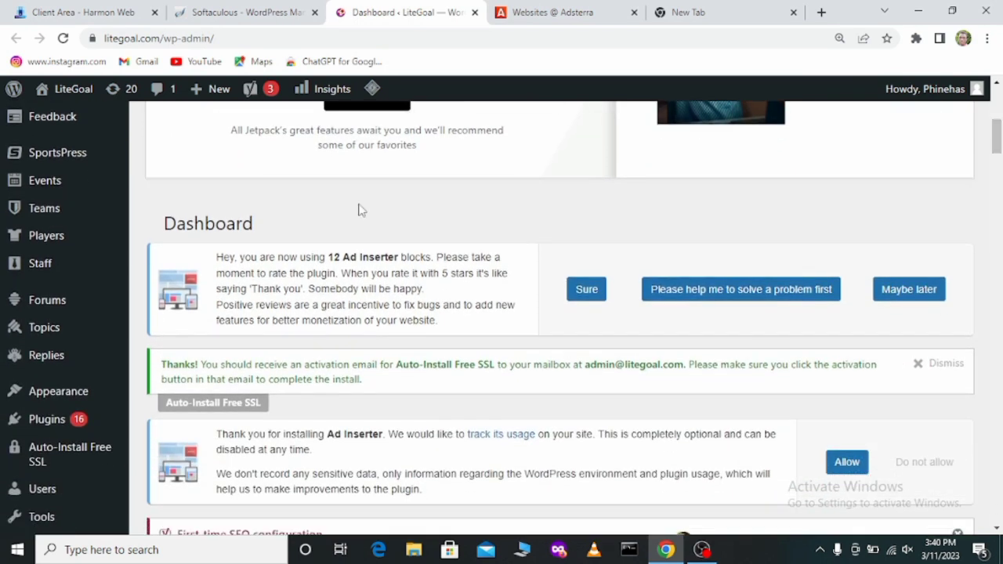
{"action": "mouse_move", "coordinate": [82, 429]}
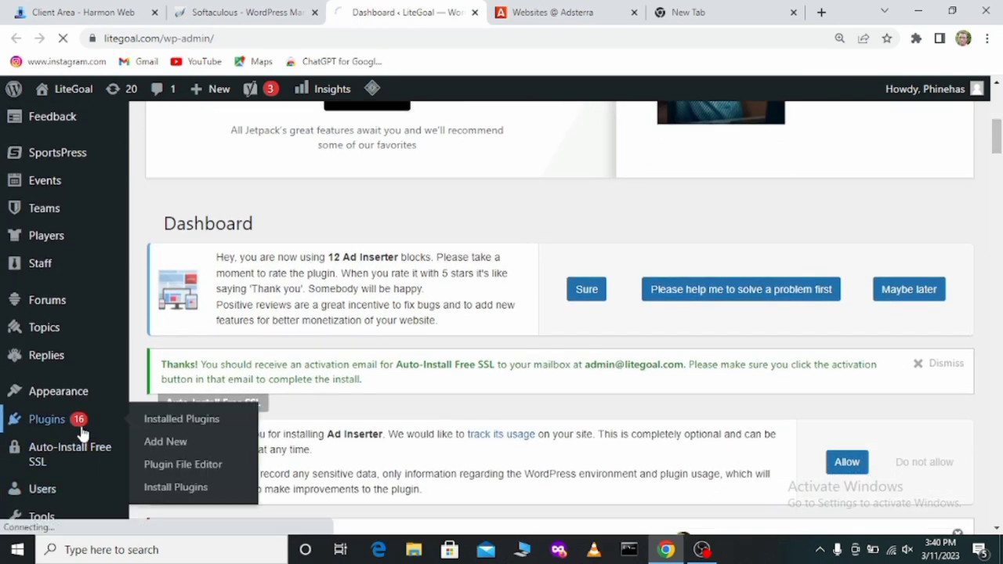
{"action": "left_click", "coordinate": [157, 427]}
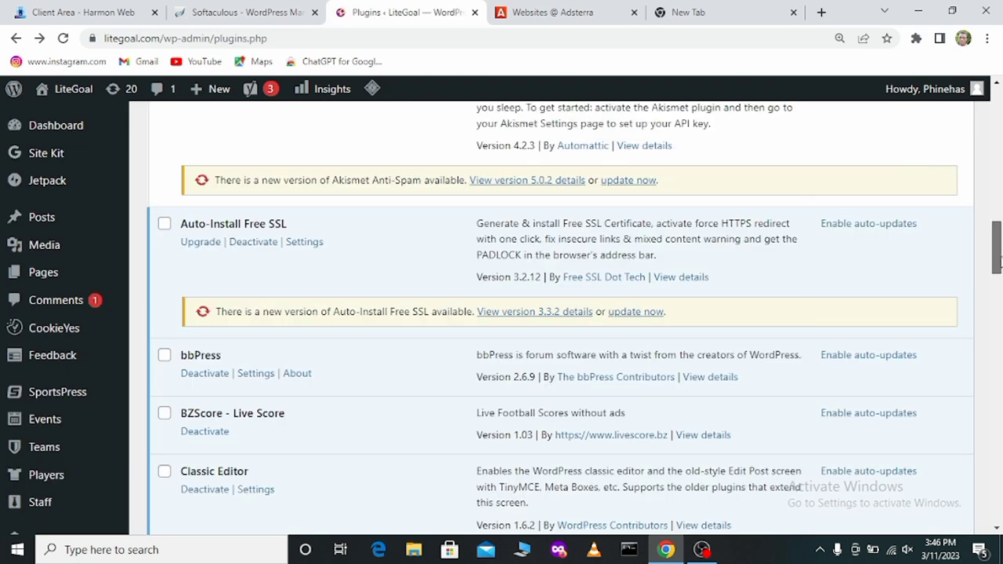
{"action": "left_click_drag", "start_coordinate": [999, 259], "coordinate": [994, 209]}
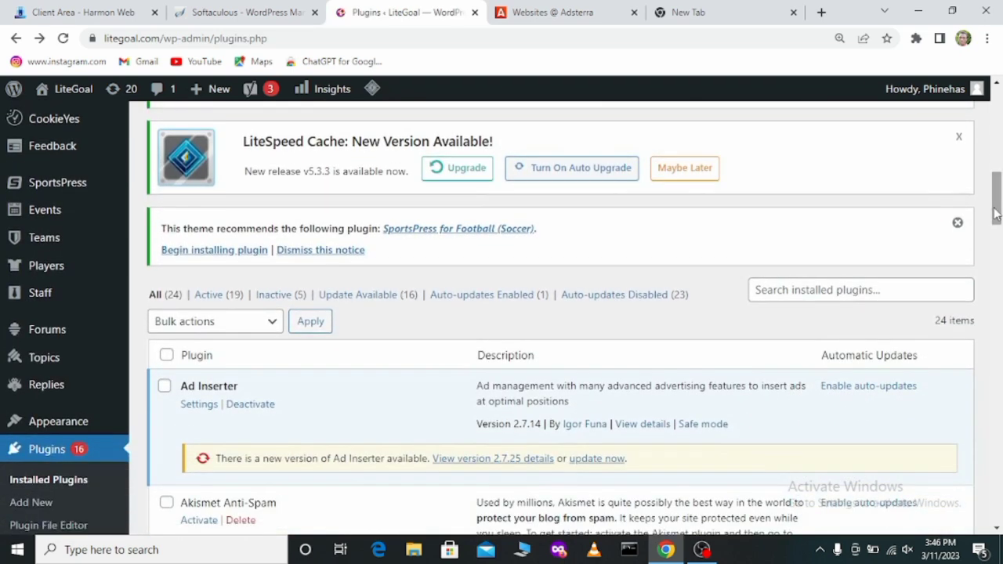
{"action": "left_click", "coordinate": [196, 413]}
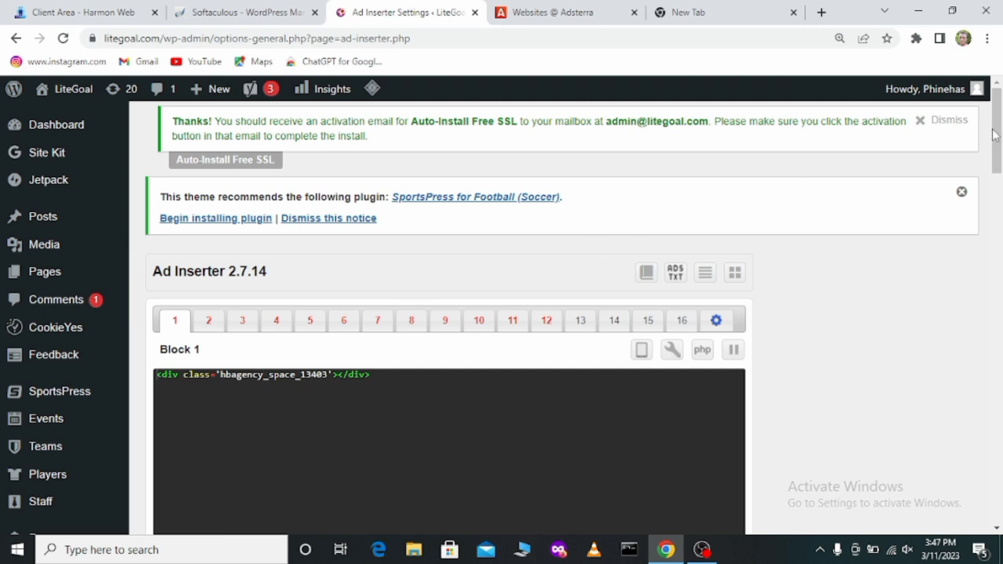
Step: Show the HTML page header code in Ad Inserter's general plugin settings
{"action": "mouse_move", "coordinate": [996, 135]}
{"action": "left_mouse_down"}
{"action": "mouse_move", "coordinate": [998, 204]}
{"action": "mouse_move", "coordinate": [995, 151]}
{"action": "left_mouse_up"}
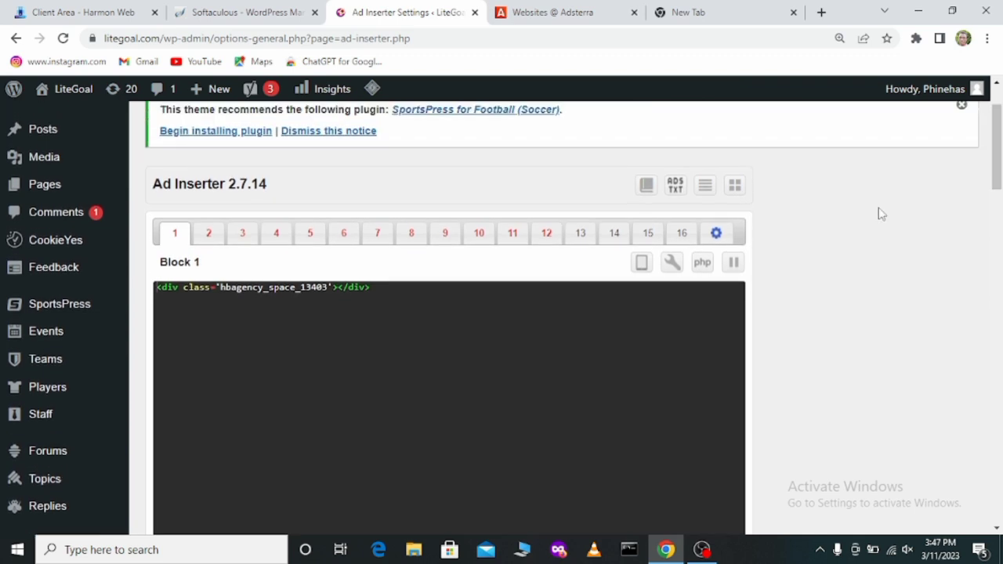
{"action": "left_click", "coordinate": [716, 234]}
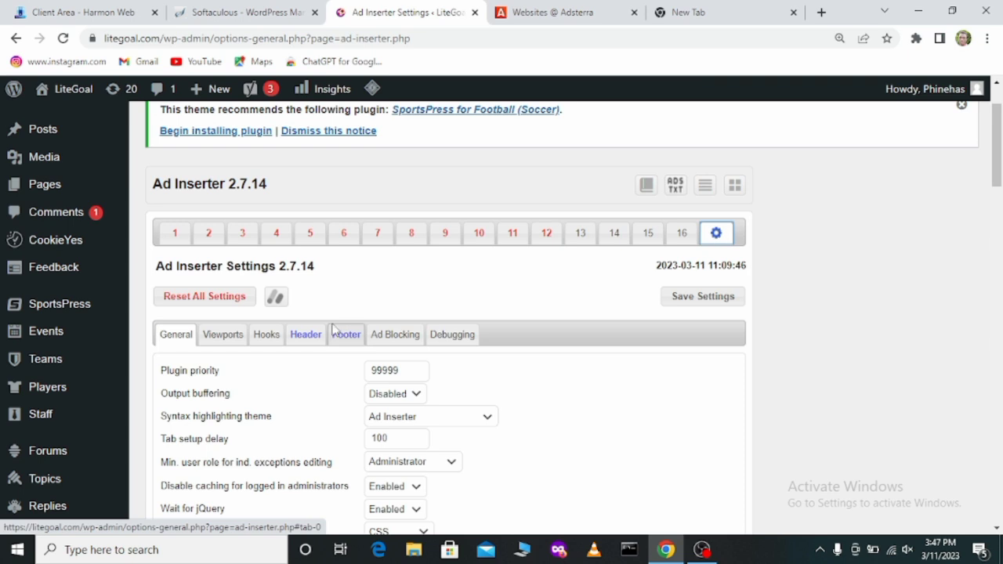
{"action": "left_click", "coordinate": [306, 334]}
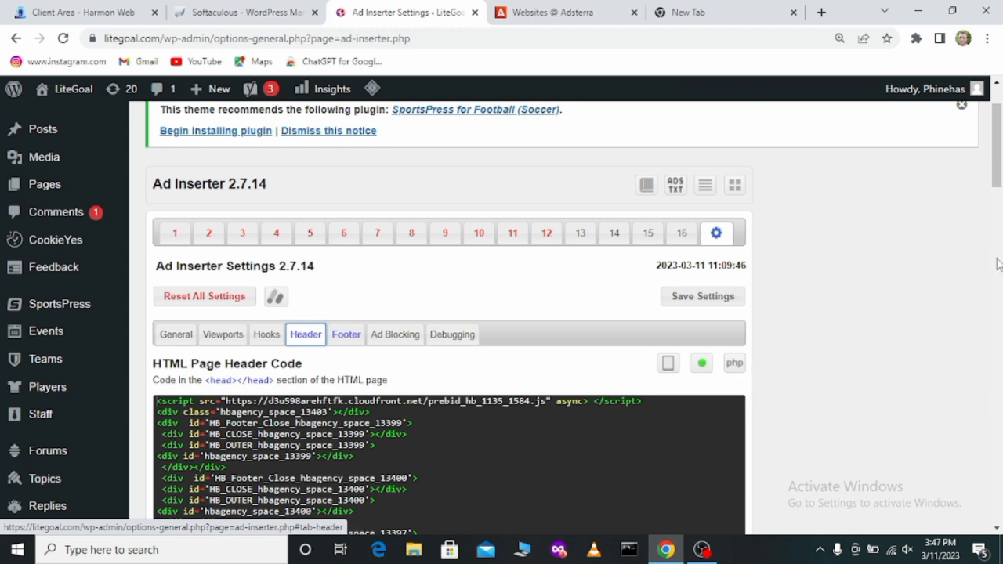
{"action": "mouse_move", "coordinate": [998, 165]}
{"action": "left_mouse_down"}
{"action": "mouse_move", "coordinate": [998, 222]}
{"action": "mouse_move", "coordinate": [999, 174]}
{"action": "left_mouse_up"}
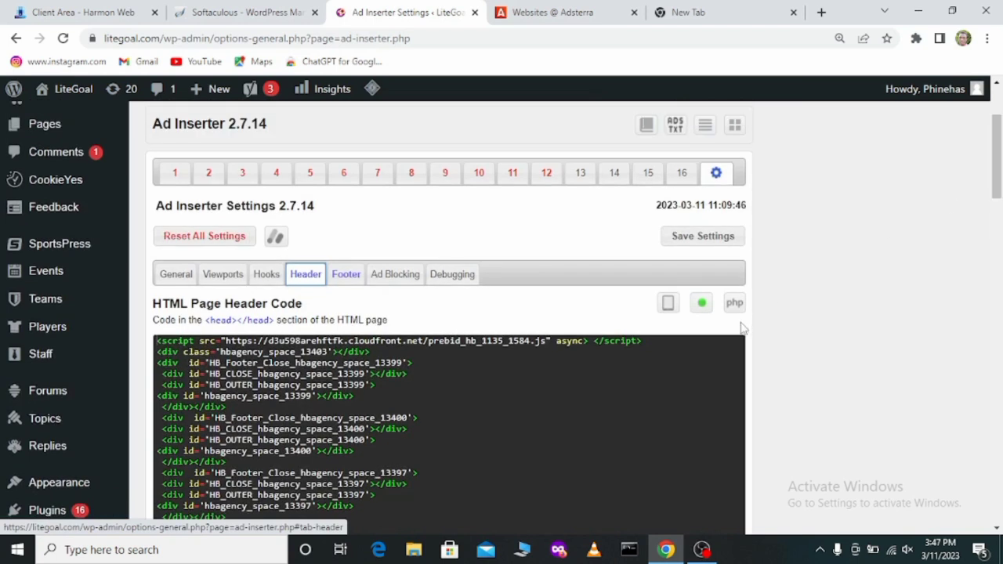
Step: Toggle insertion of the header code off and back on, and save the Ad Inserter settings
{"action": "left_click", "coordinate": [703, 305]}
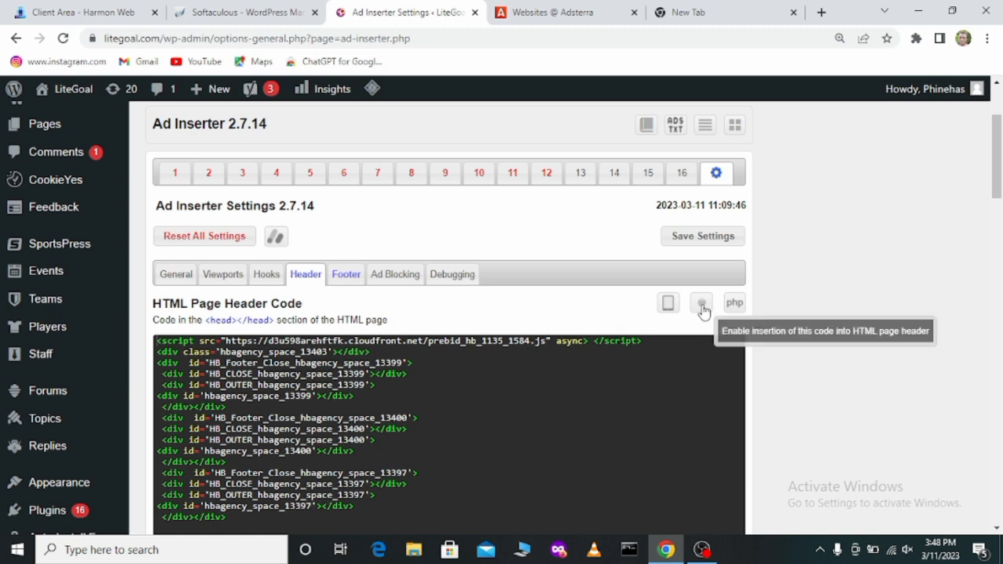
{"action": "left_click", "coordinate": [702, 308]}
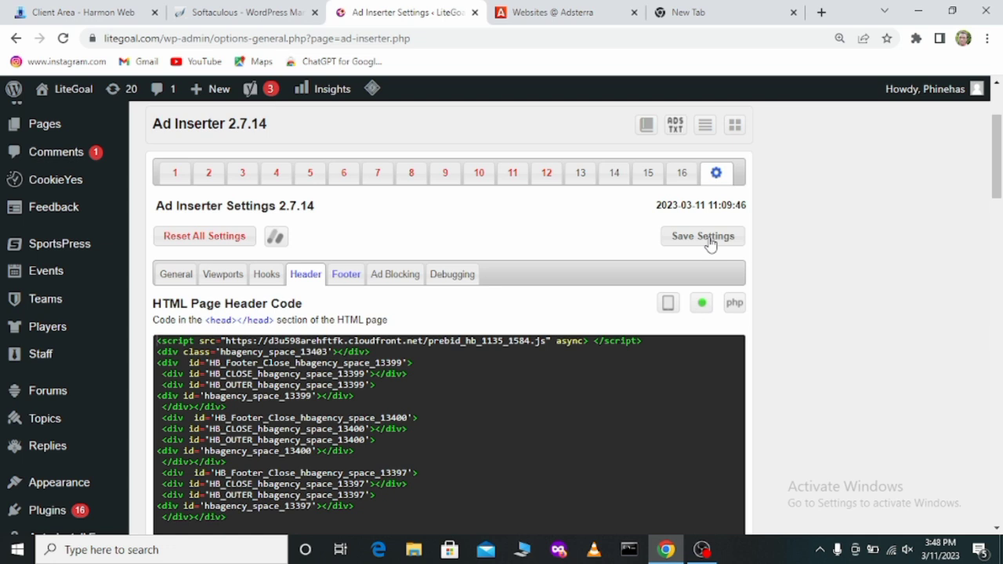
{"action": "left_click", "coordinate": [709, 238]}
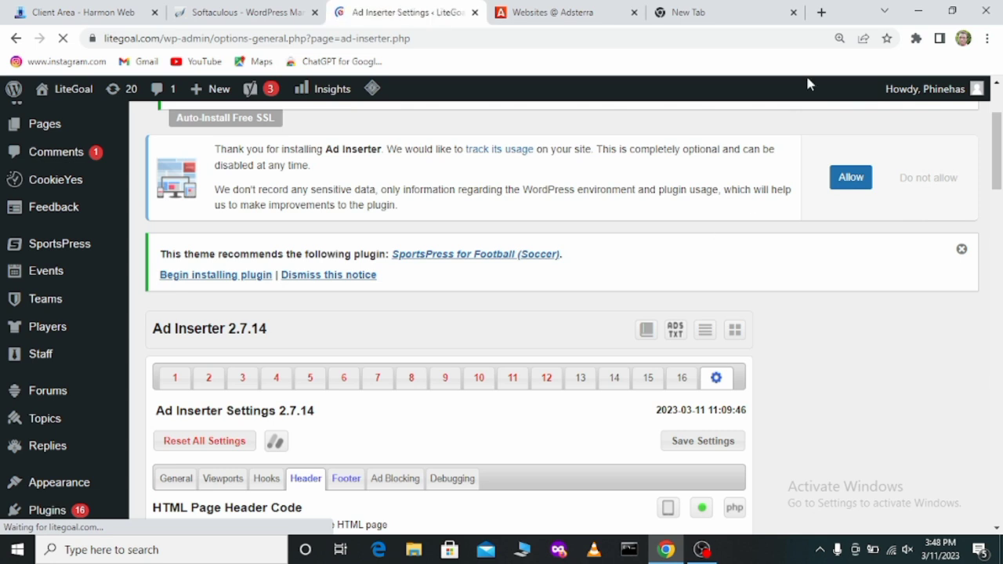
Step: Load litegoal.com in the empty browser tab to check the live site
{"action": "left_click", "coordinate": [749, 24]}
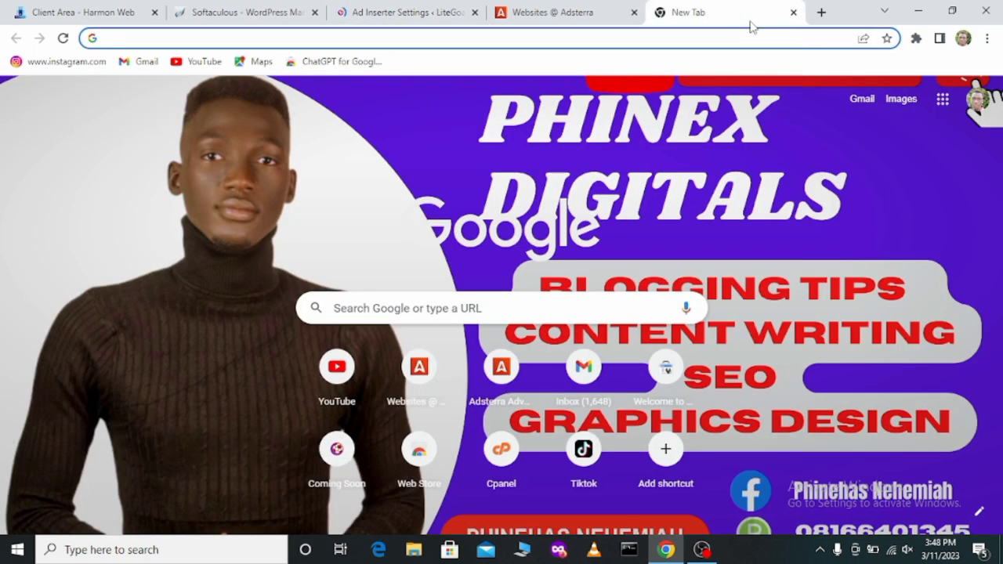
{"action": "type", "text": "l"}
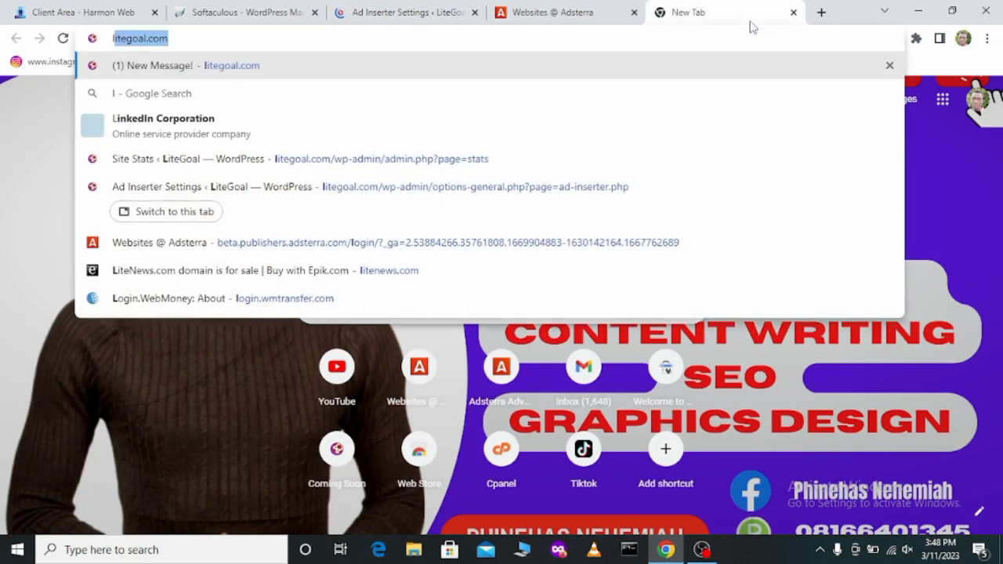
{"action": "key", "text": "Return"}
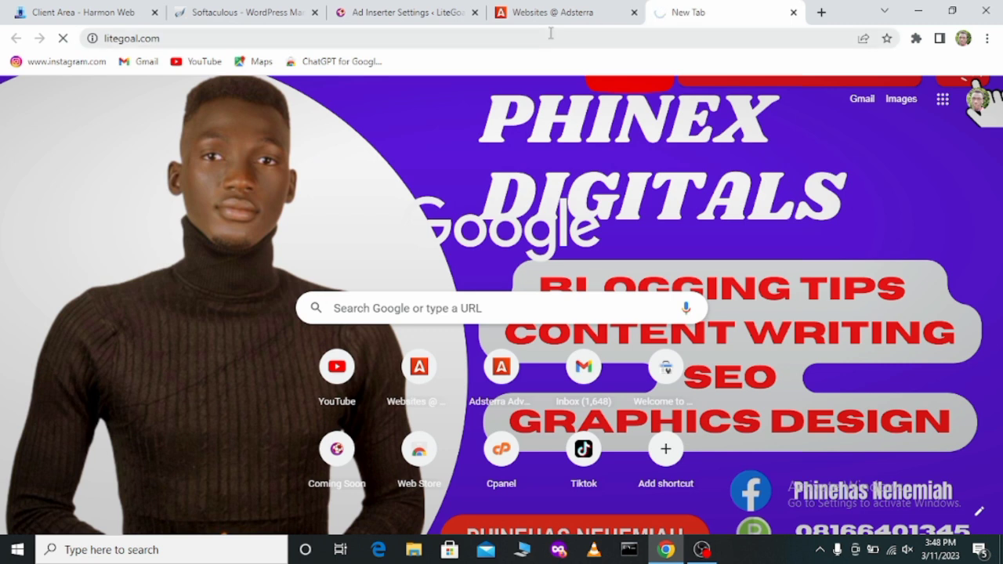
Step: Return to the litegoal.com homepage and examine it for displayed Adsterra ads
{"action": "left_click", "coordinate": [403, 14]}
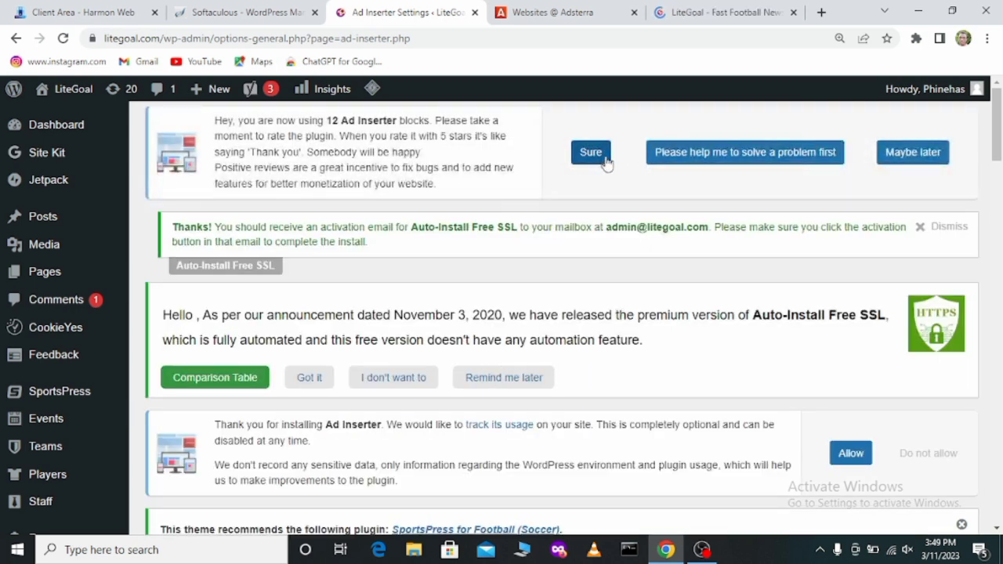
{"action": "left_click", "coordinate": [707, 18]}
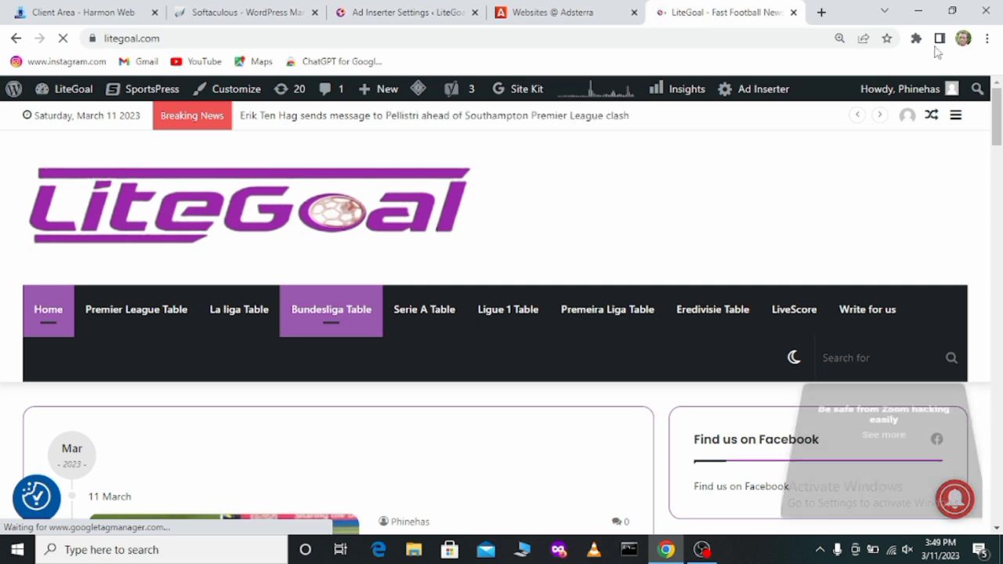
{"action": "left_click_drag", "start_coordinate": [997, 128], "coordinate": [998, 149]}
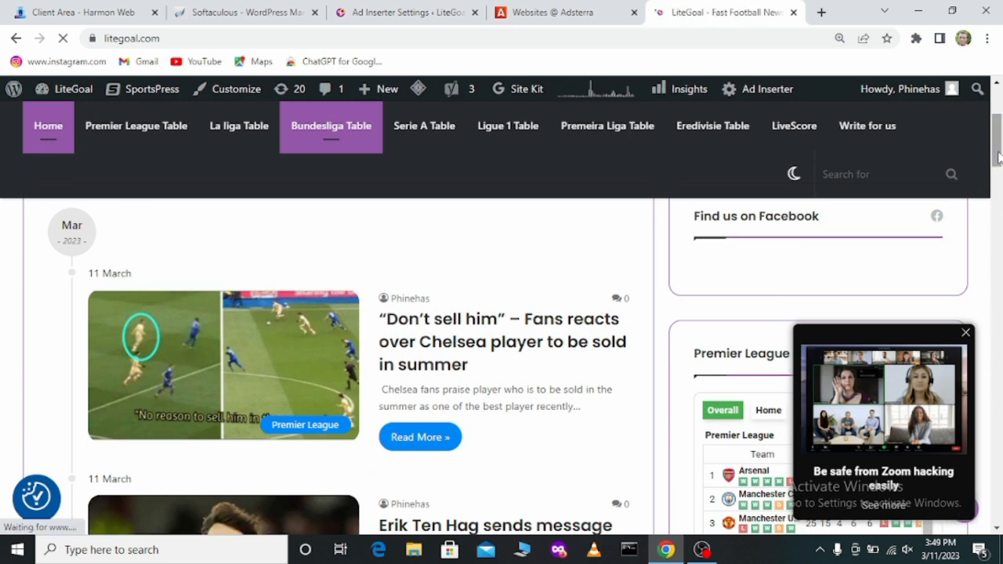
{"action": "left_click_drag", "start_coordinate": [999, 166], "coordinate": [999, 174]}
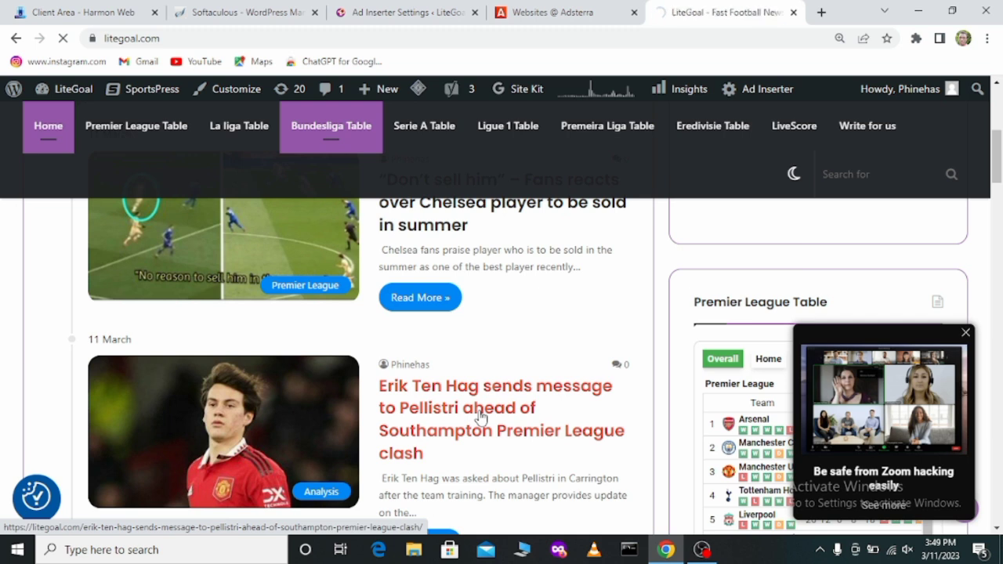
Step: Open the article about Erik Ten Hag's message to Pellistri, examine its ad placements and dismiss the full-screen ad
{"action": "left_click", "coordinate": [480, 417]}
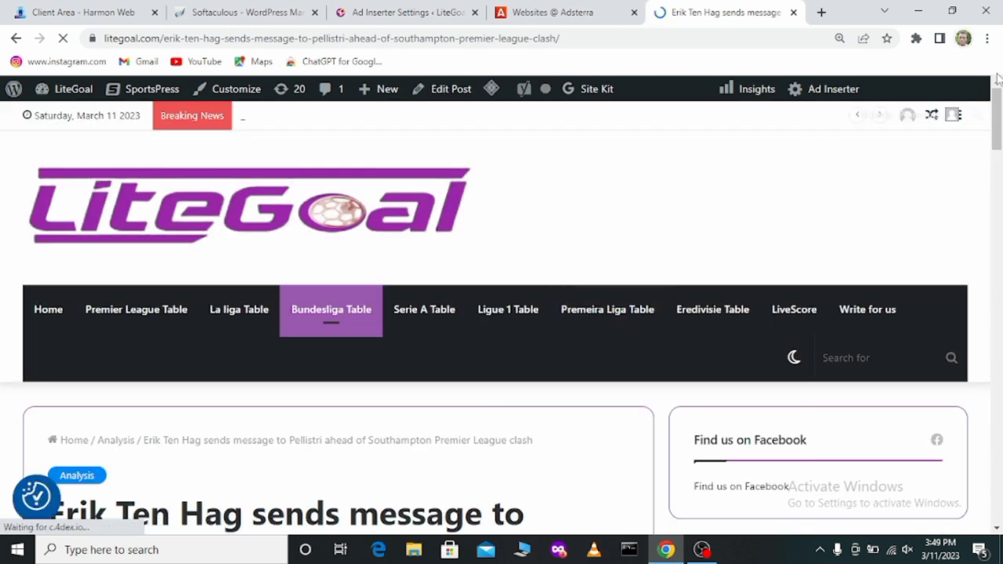
{"action": "left_click_drag", "start_coordinate": [997, 115], "coordinate": [999, 206]}
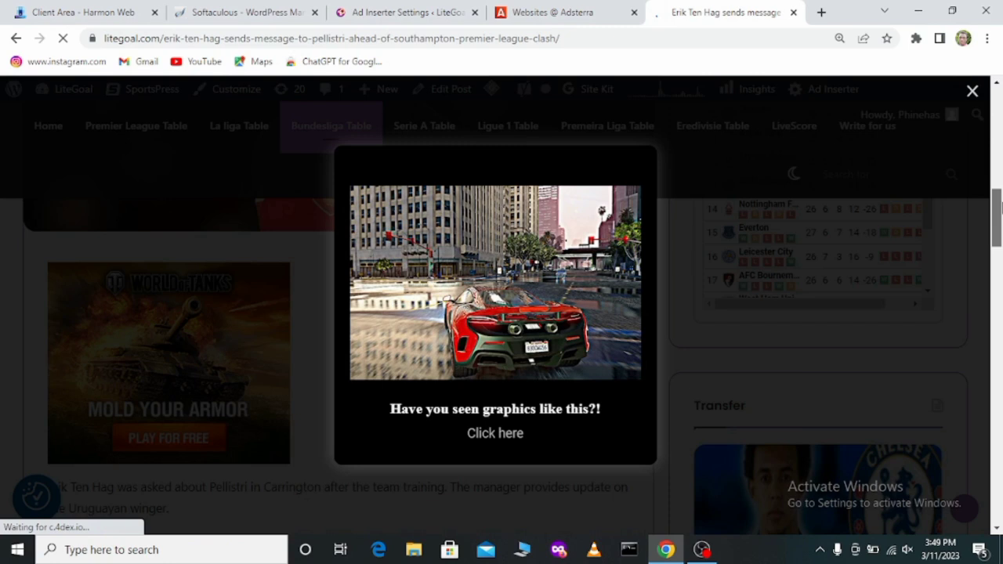
{"action": "left_click", "coordinate": [972, 93]}
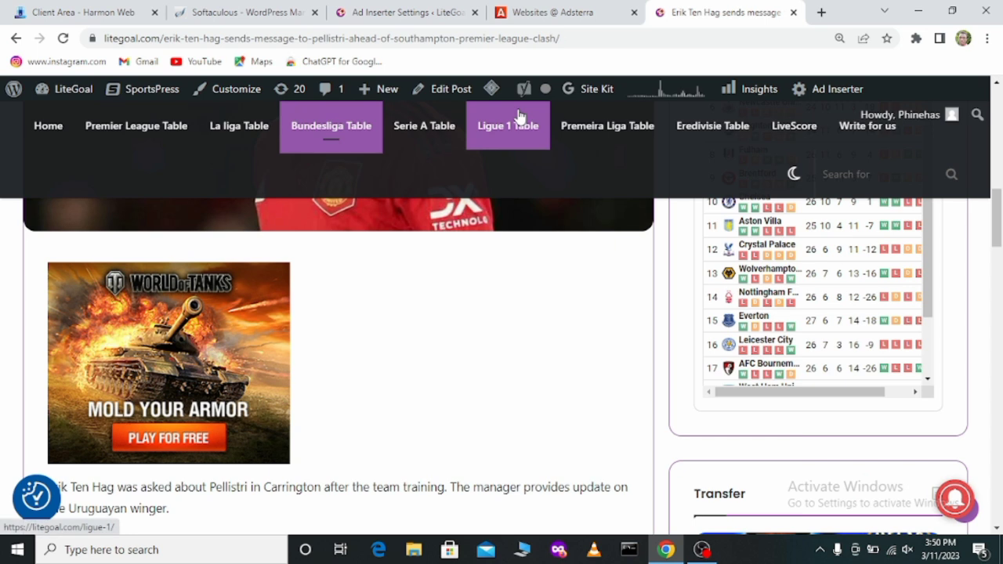
Step: Switch to the Adsterra websites page and resubmit the inactive Banner 468x60 ad unit listed under litegoal.com
{"action": "left_click", "coordinate": [555, 17]}
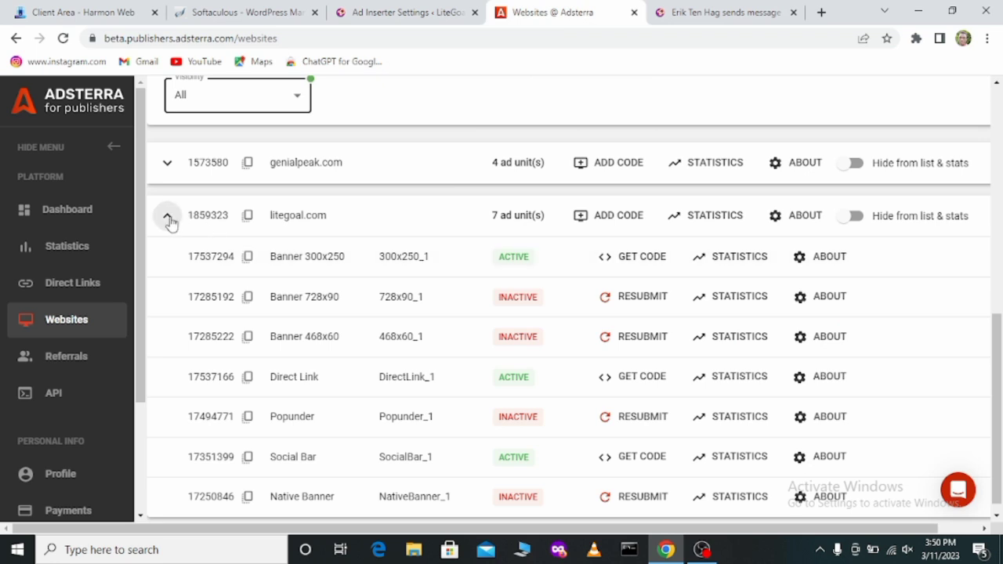
{"action": "left_click", "coordinate": [168, 218]}
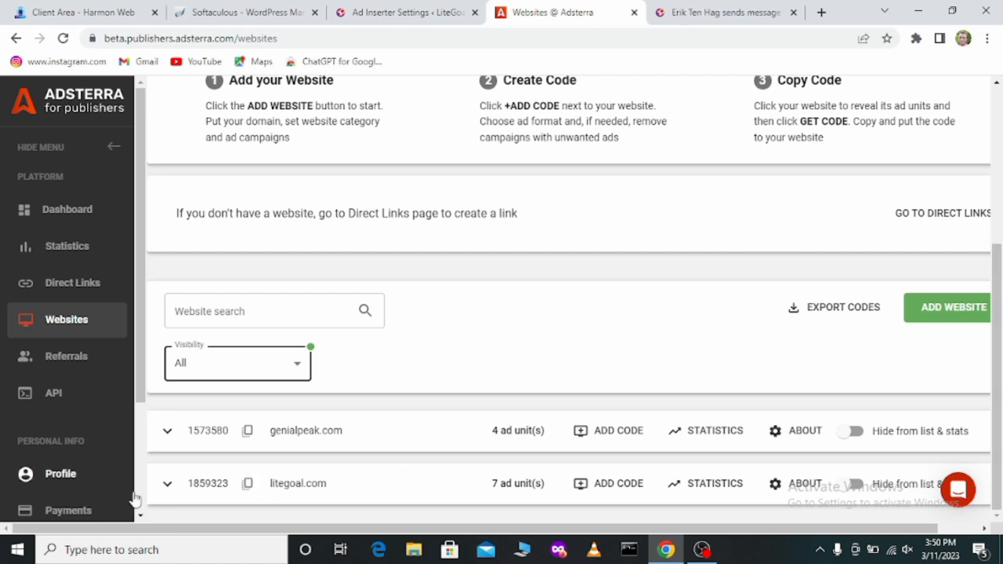
{"action": "left_click", "coordinate": [167, 485]}
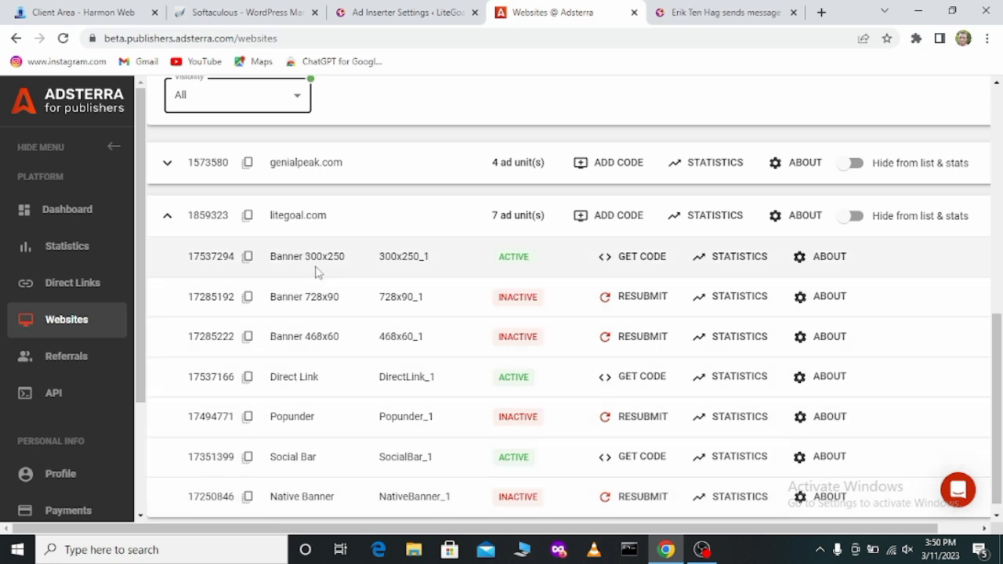
{"action": "left_click_drag", "start_coordinate": [1001, 394], "coordinate": [1002, 400]}
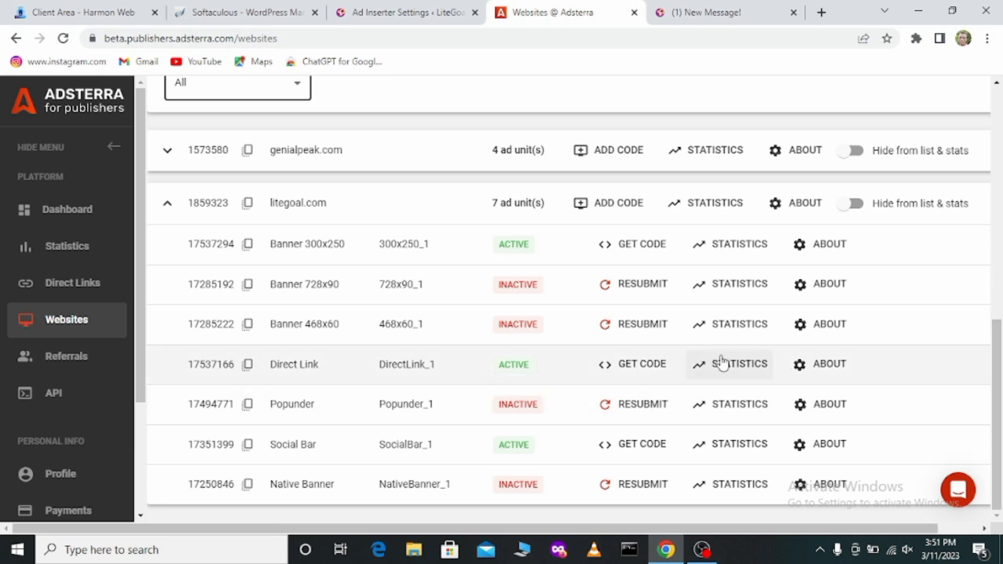
{"action": "left_click", "coordinate": [652, 333]}
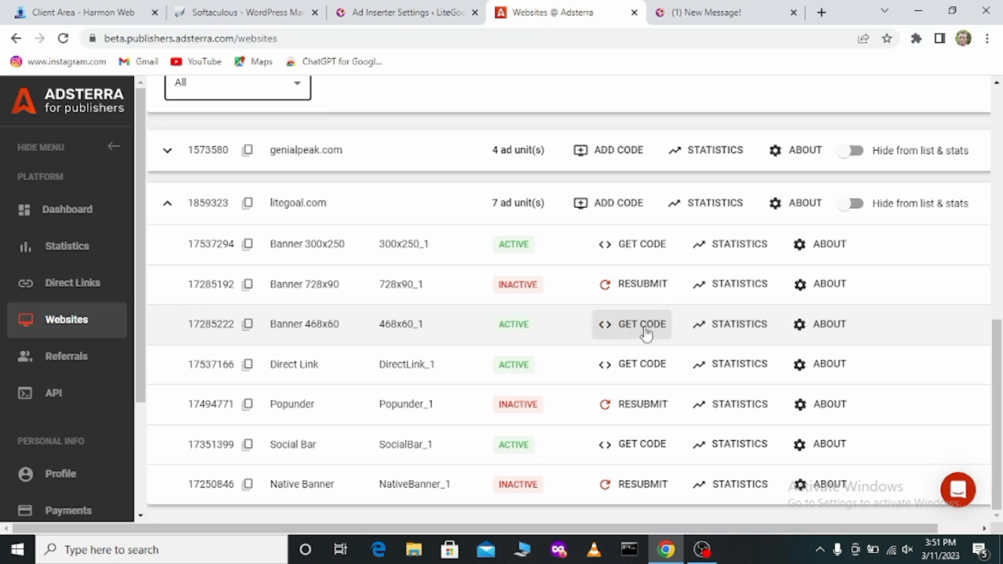
Step: Get the Banner 468x60 ad code for litegoal.com and copy it
{"action": "left_click", "coordinate": [642, 324]}
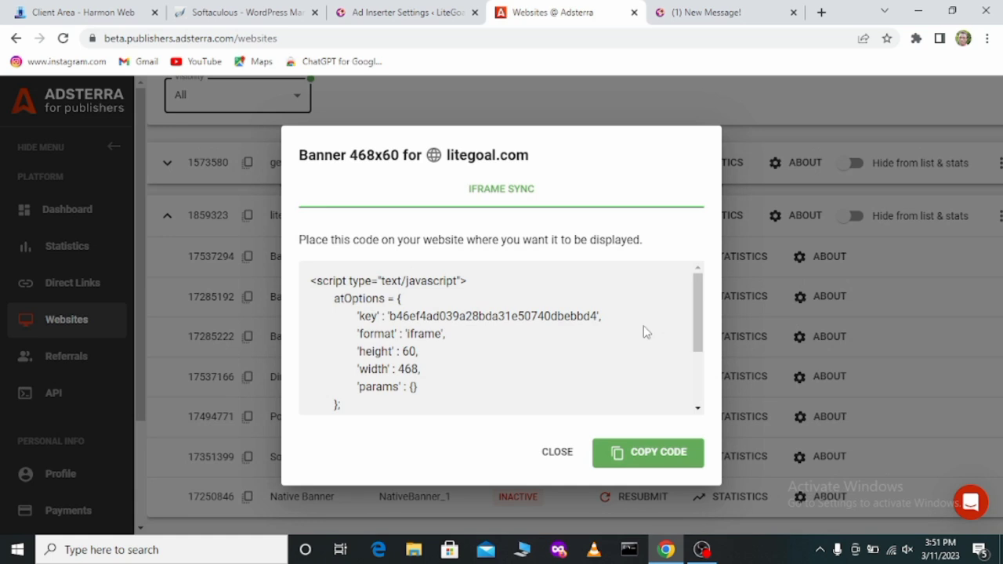
{"action": "left_click_drag", "start_coordinate": [699, 341], "coordinate": [715, 435]}
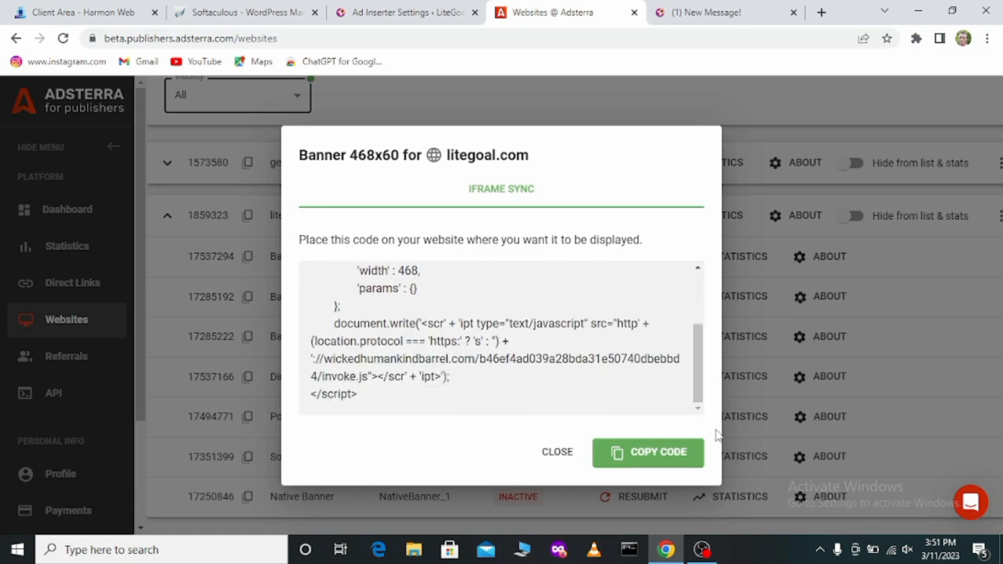
{"action": "left_click", "coordinate": [680, 458]}
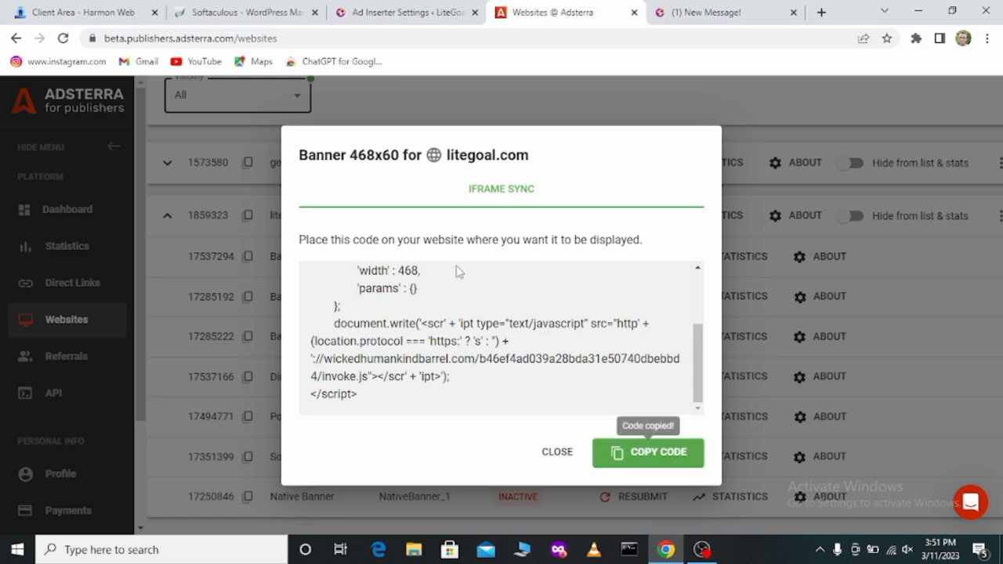
Step: Switch to the Ad Inserter settings and look through the code in blocks 1 to 4
{"action": "left_click", "coordinate": [380, 6]}
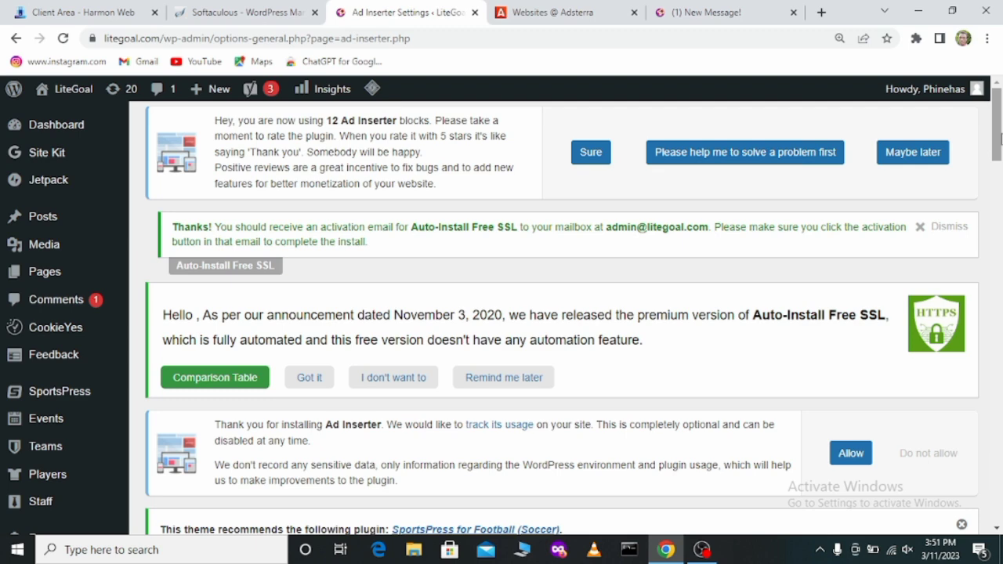
{"action": "left_click_drag", "start_coordinate": [997, 138], "coordinate": [1000, 221]}
{"action": "left_click", "coordinate": [175, 171]}
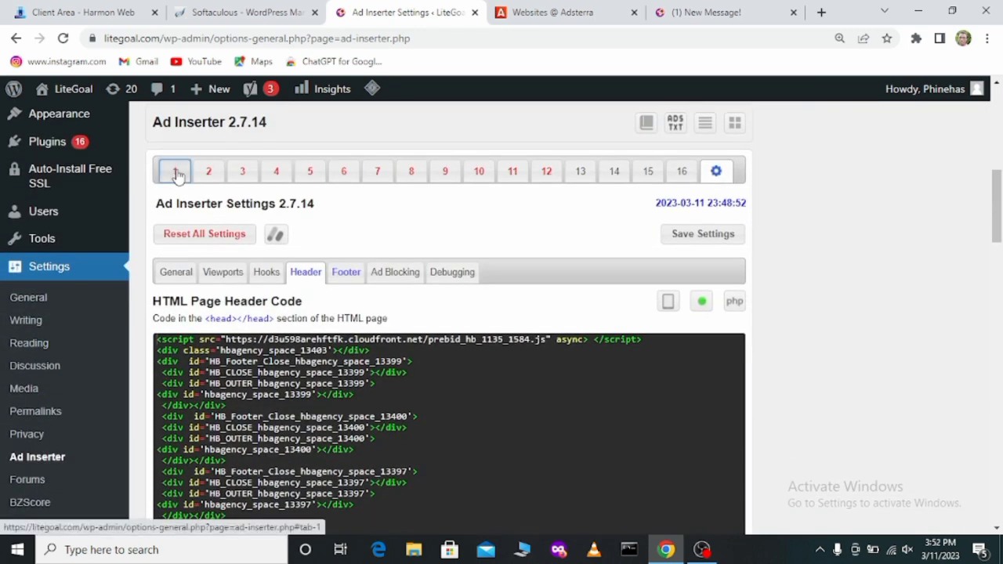
{"action": "left_click", "coordinate": [207, 171]}
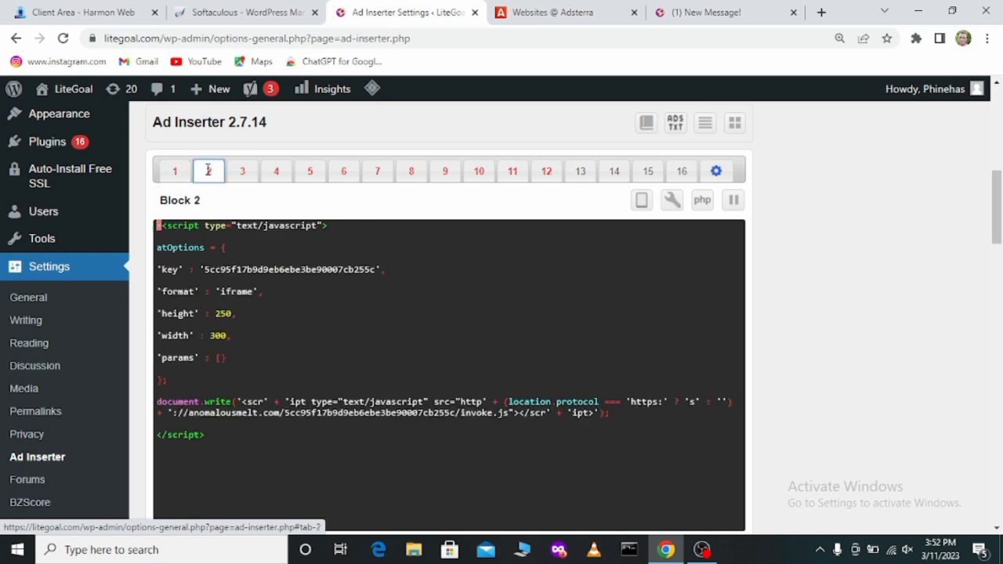
{"action": "left_click", "coordinate": [242, 178]}
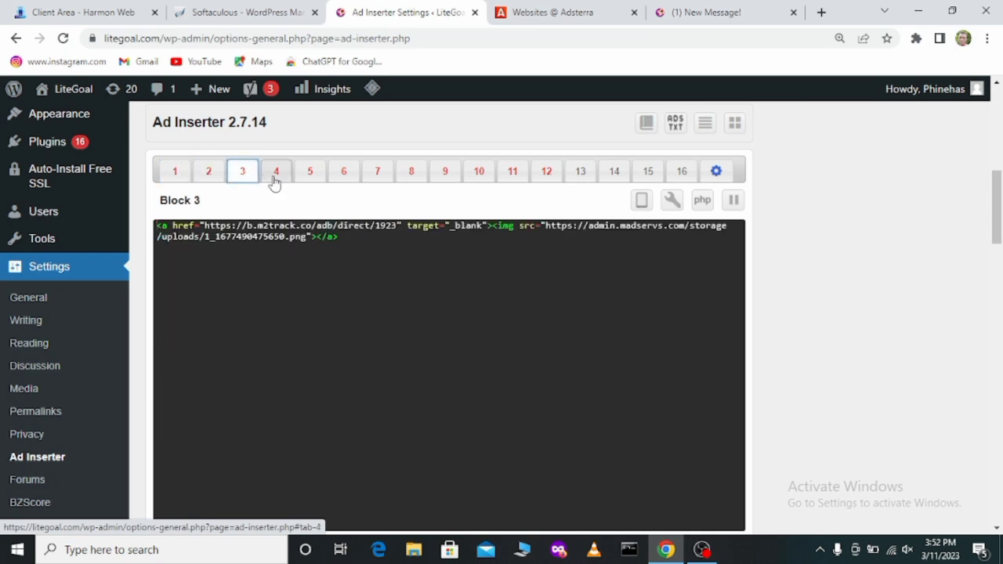
{"action": "left_click", "coordinate": [277, 176]}
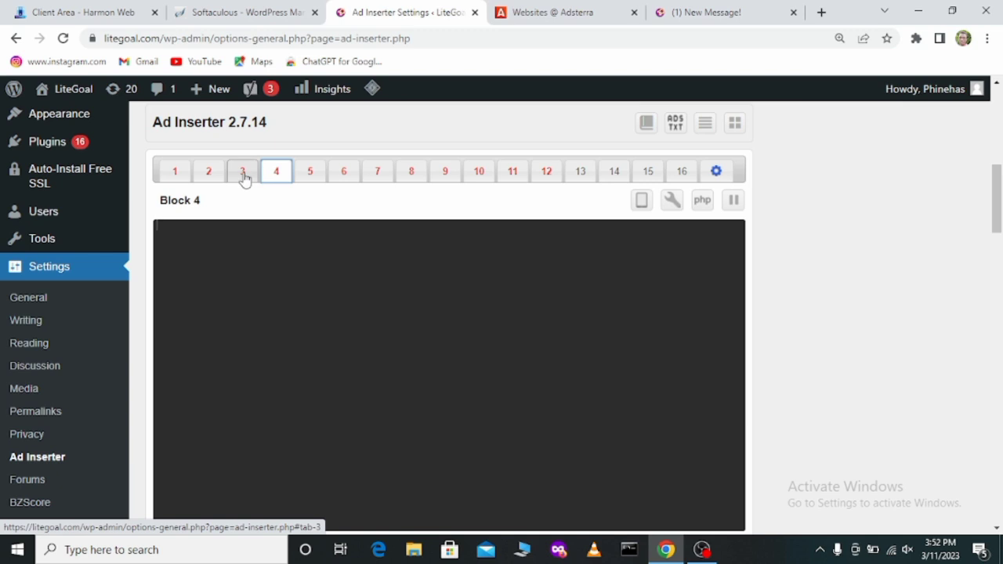
{"action": "left_click", "coordinate": [242, 174]}
Step: Replace all the code in Block 2 with the copied Banner 468x60 script
{"action": "left_click", "coordinate": [210, 176]}
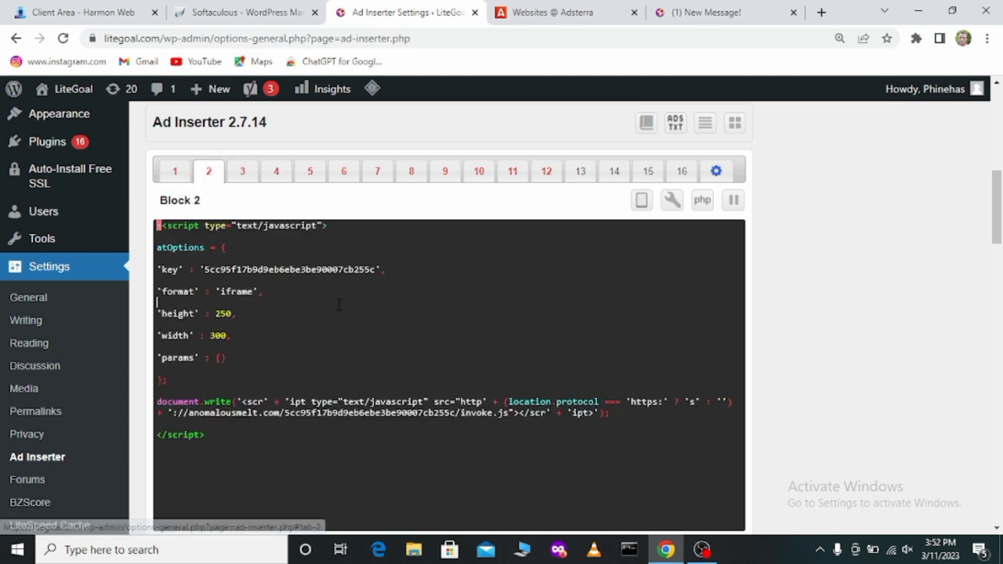
{"action": "key", "text": "ctrl+a"}
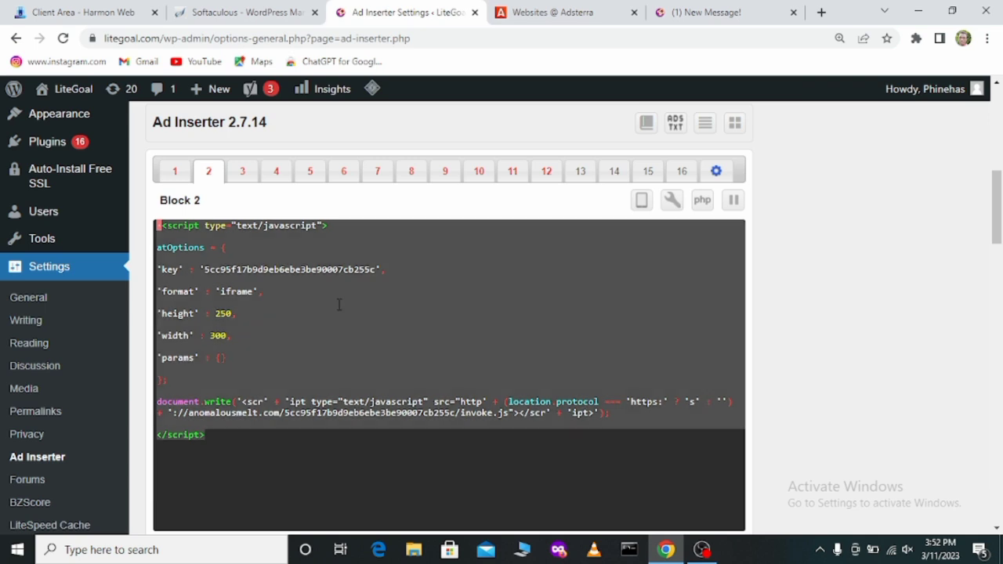
{"action": "key", "text": "ctrl+v"}
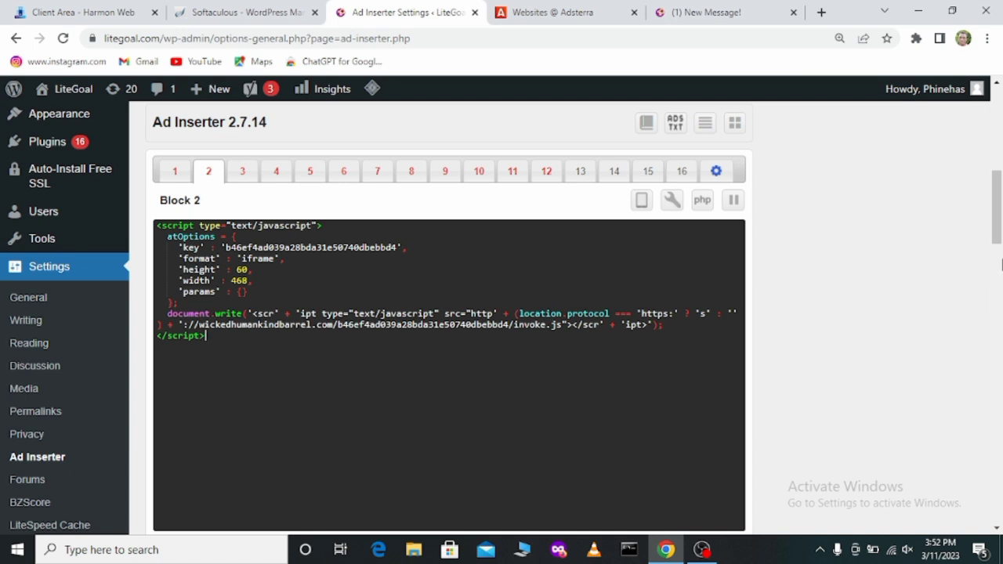
Step: Choose Before content as Block 2's insertion position and save the settings for blocks 1 - 16
{"action": "left_click_drag", "start_coordinate": [997, 238], "coordinate": [990, 290]}
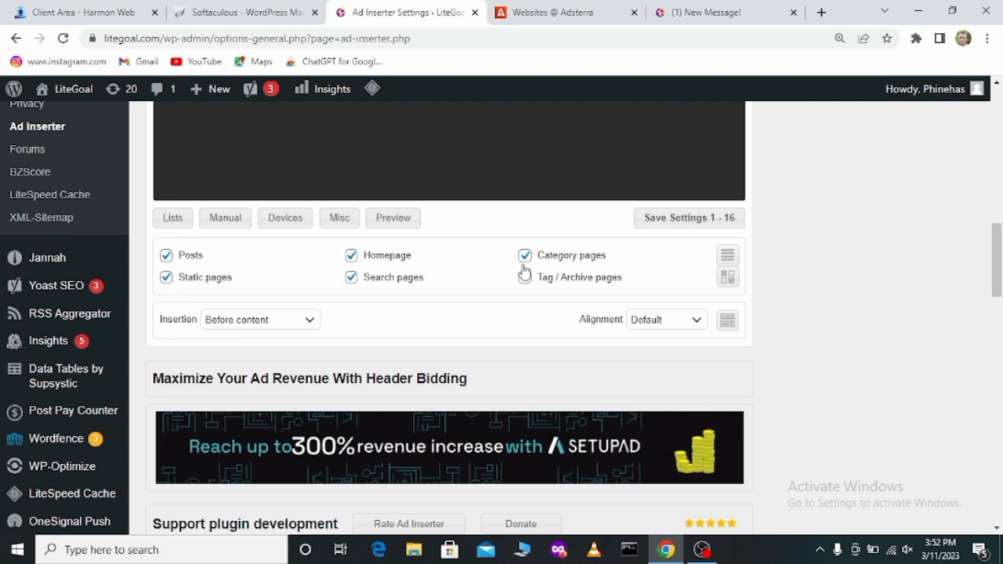
{"action": "left_click", "coordinate": [311, 323]}
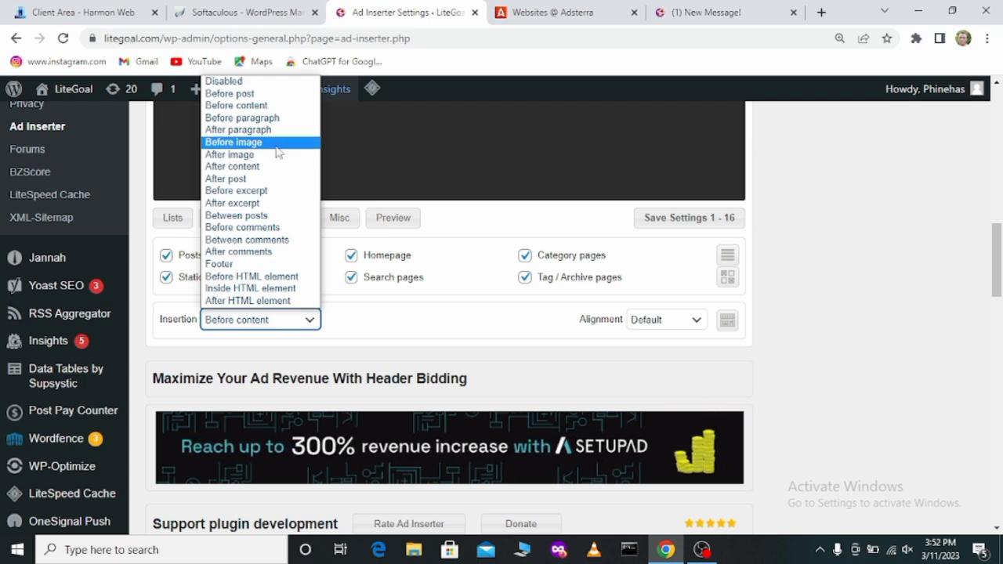
{"action": "left_click", "coordinate": [266, 106]}
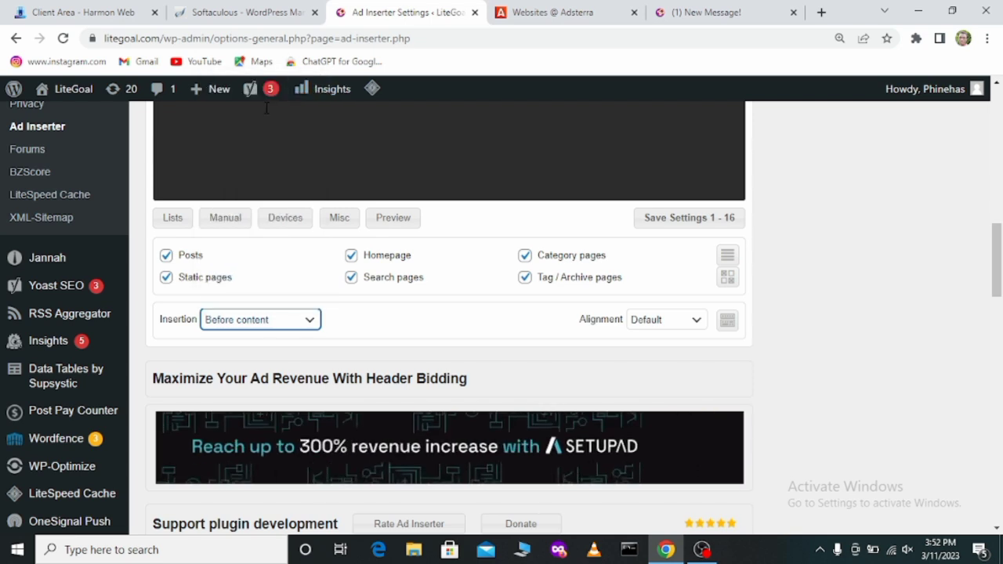
{"action": "left_click", "coordinate": [656, 225]}
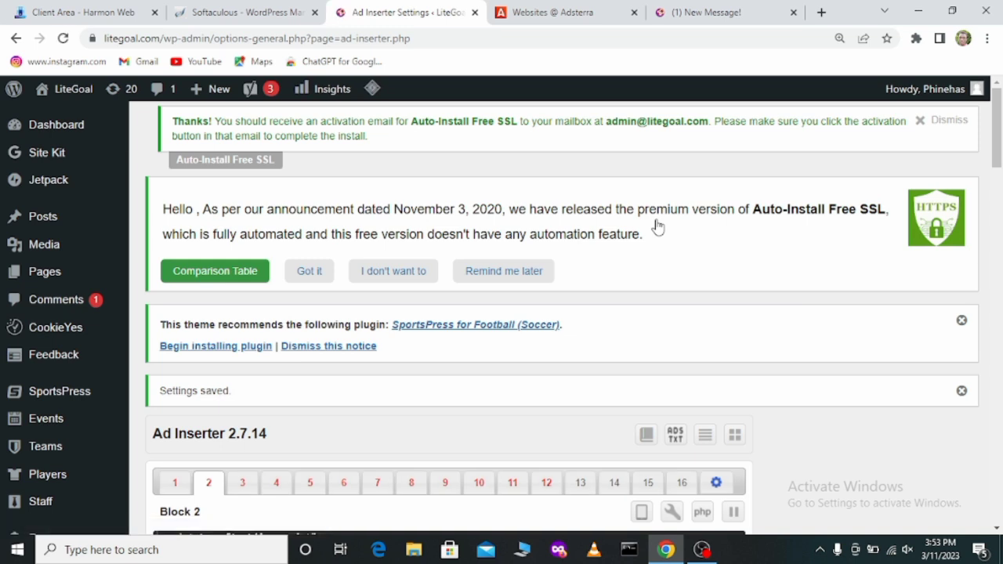
Step: Reload the Erik Ten Hag article on the live site and examine the banner placement before the content
{"action": "left_click", "coordinate": [671, 10]}
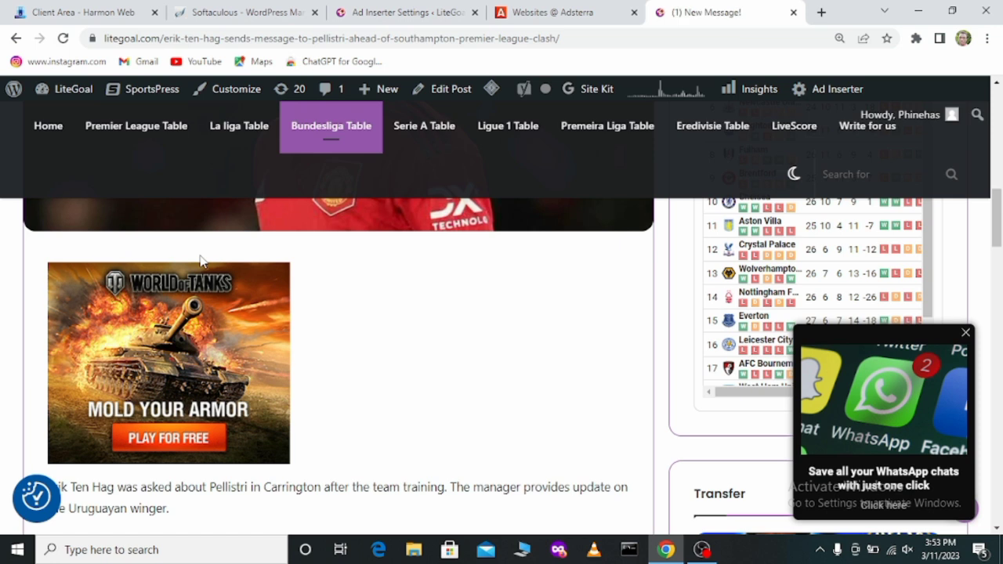
{"action": "left_click", "coordinate": [63, 38]}
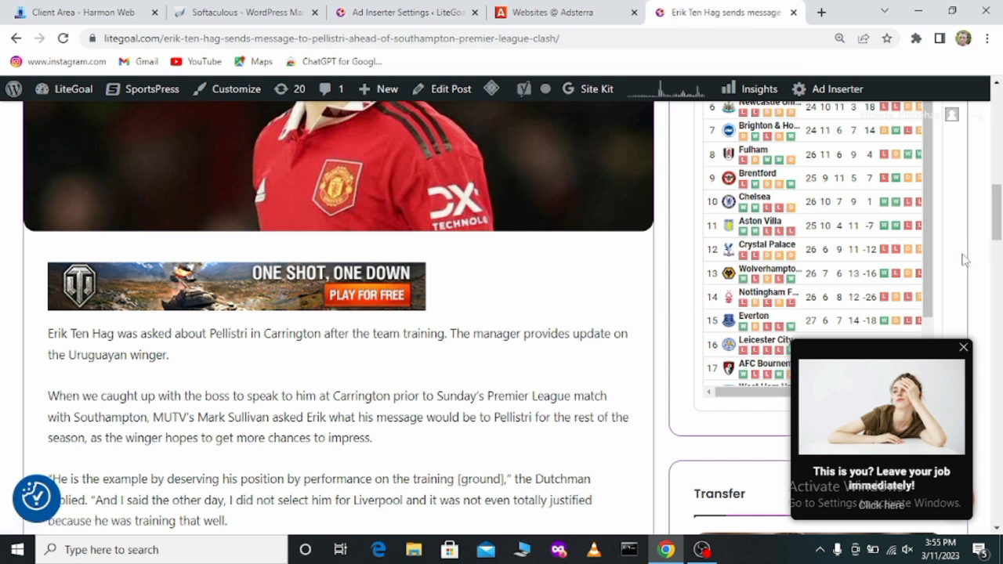
{"action": "left_click_drag", "start_coordinate": [998, 227], "coordinate": [998, 196]}
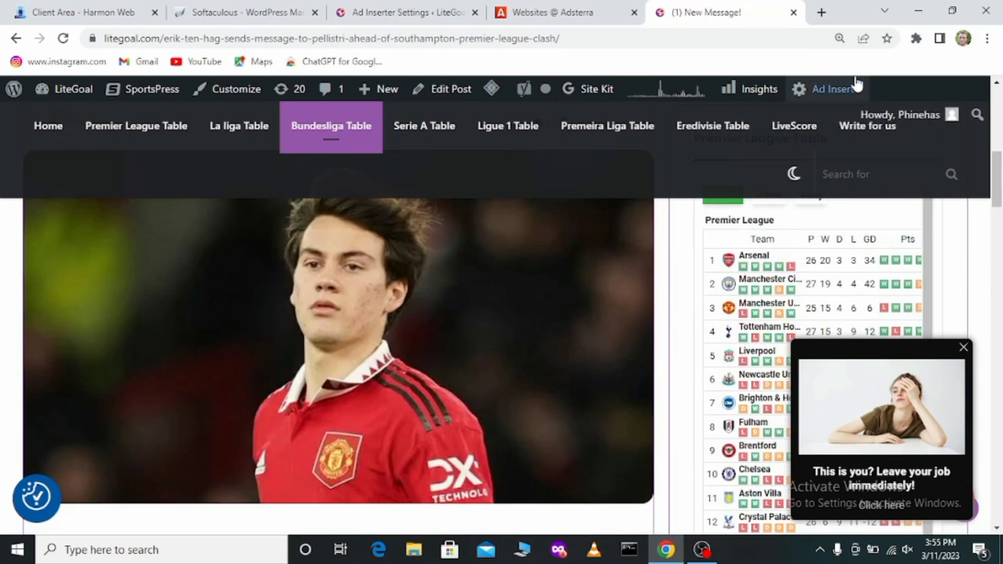
Step: Open a new browser tab
{"action": "left_click", "coordinate": [821, 12]}
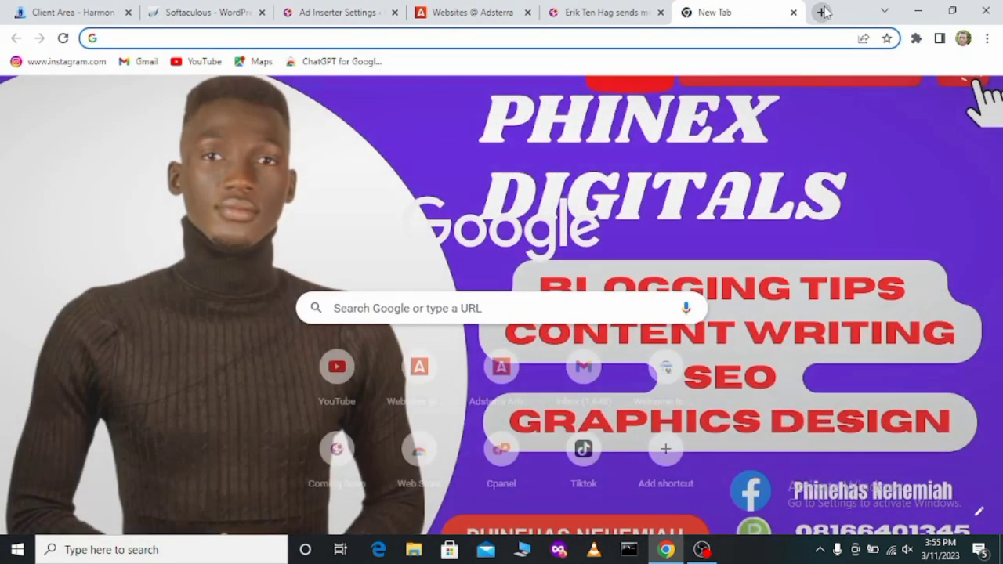